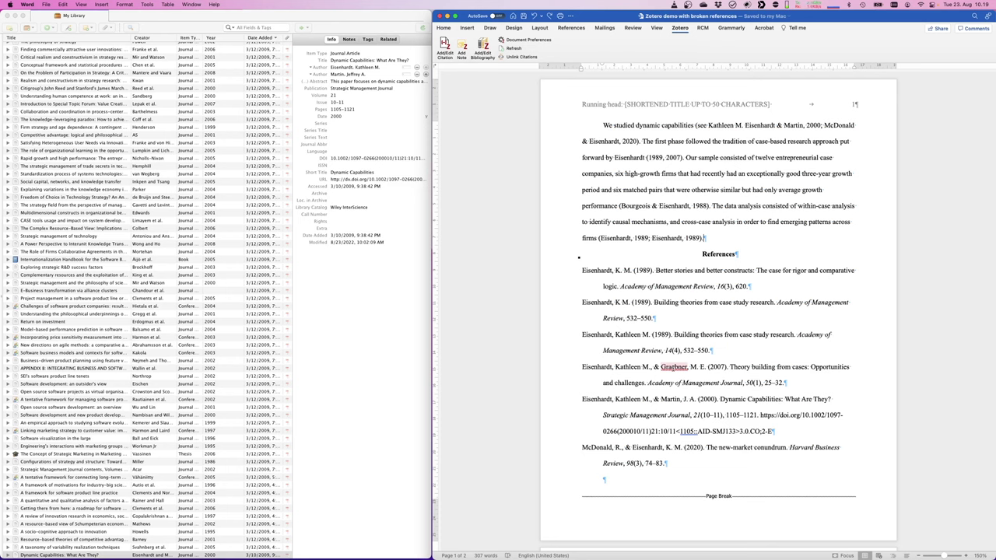
Examine the body paragraph's in-text citations for inconsistencies and compare them with the three 1989 entries in the reference list.
left_click_drag(705, 239, 569, 123)
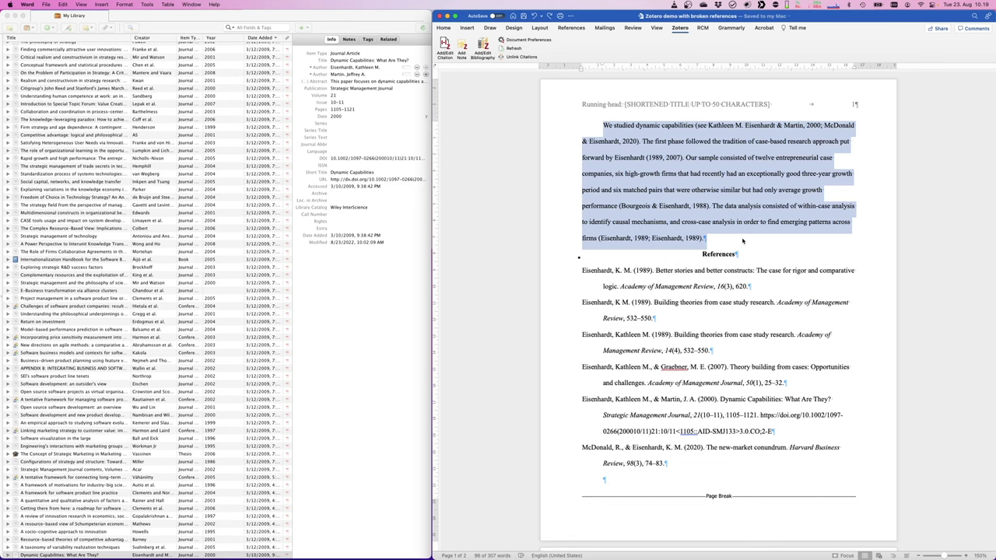
left_click(742, 240)
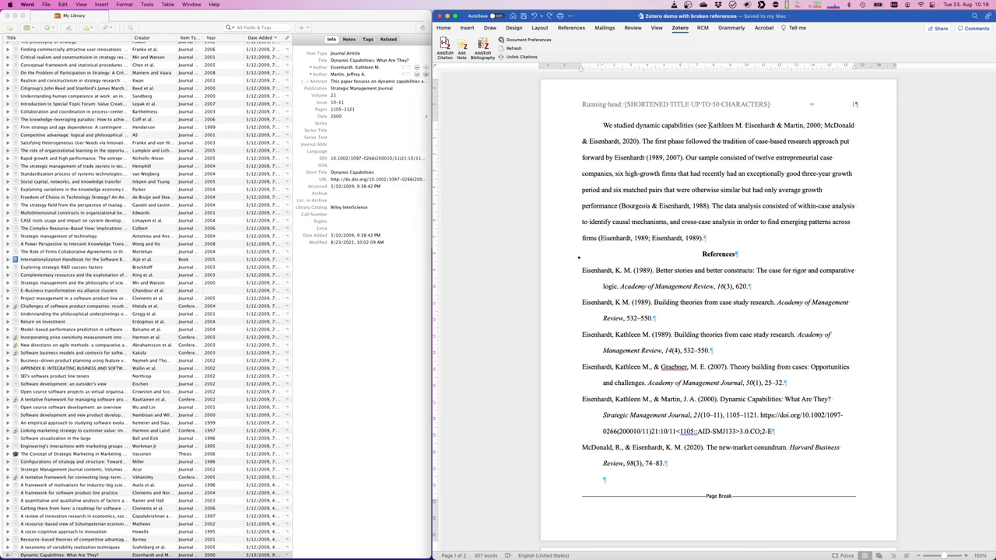
left_click_drag(709, 126, 774, 121)
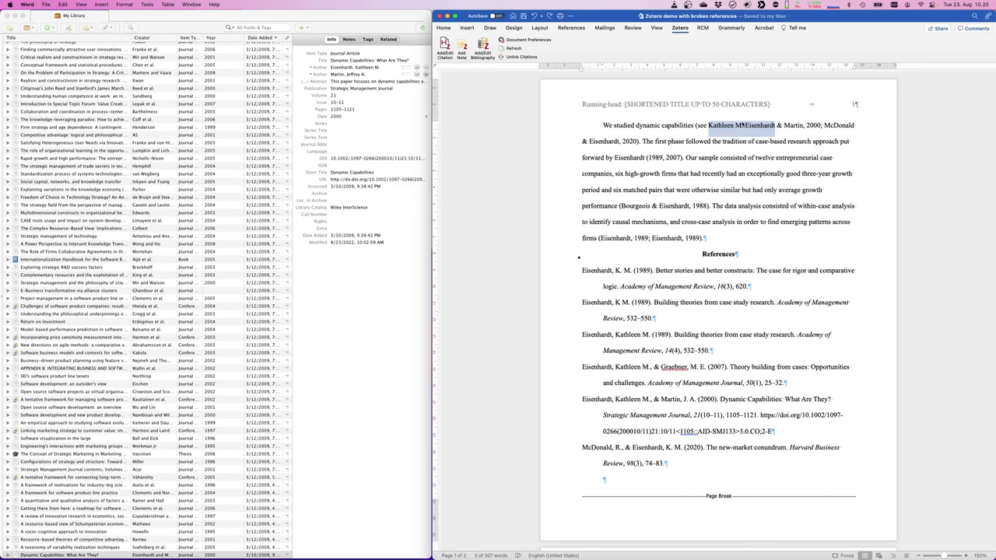
left_click(744, 125)
left_click_drag(744, 125, 707, 129)
left_click_drag(580, 267, 712, 351)
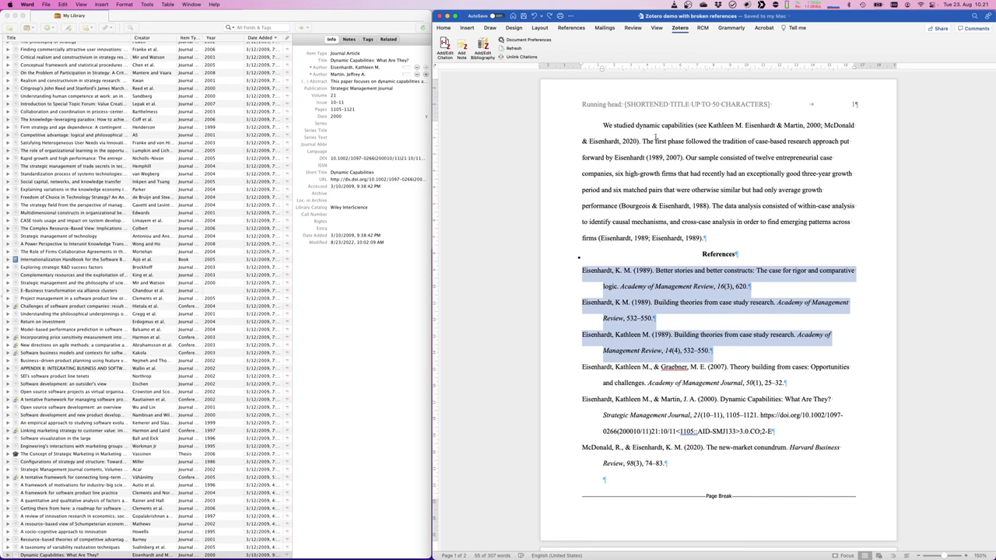
double_click(653, 157)
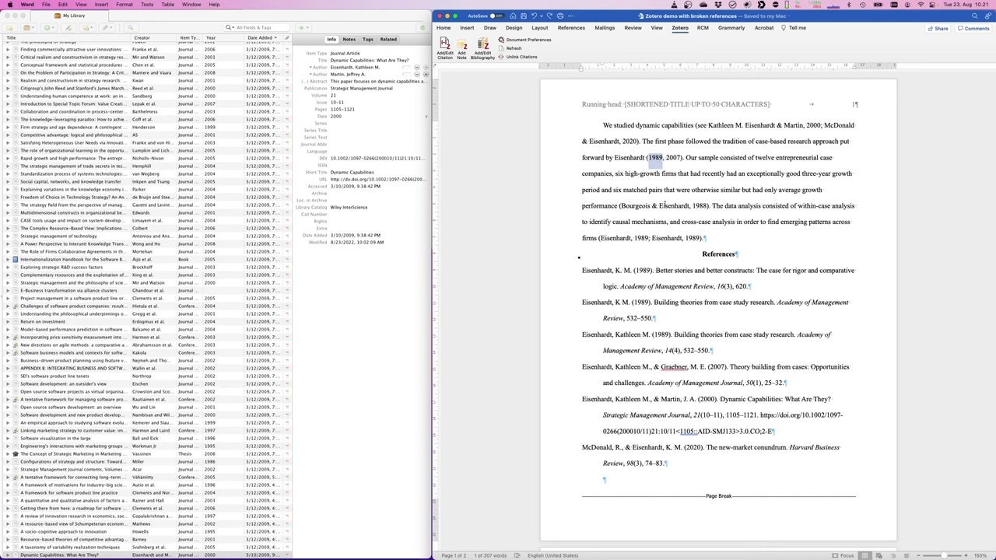
left_click_drag(709, 205, 620, 208)
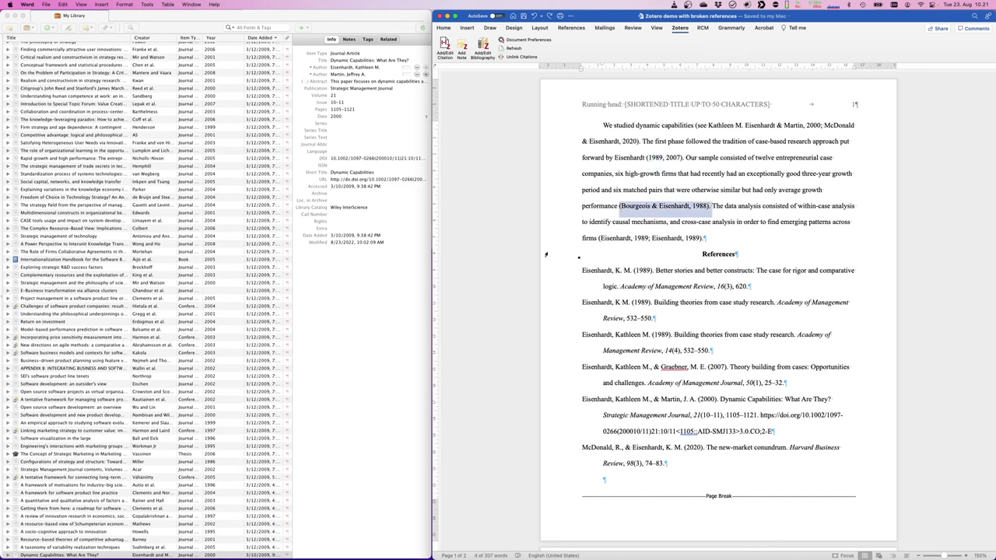
left_click_drag(601, 238, 699, 237)
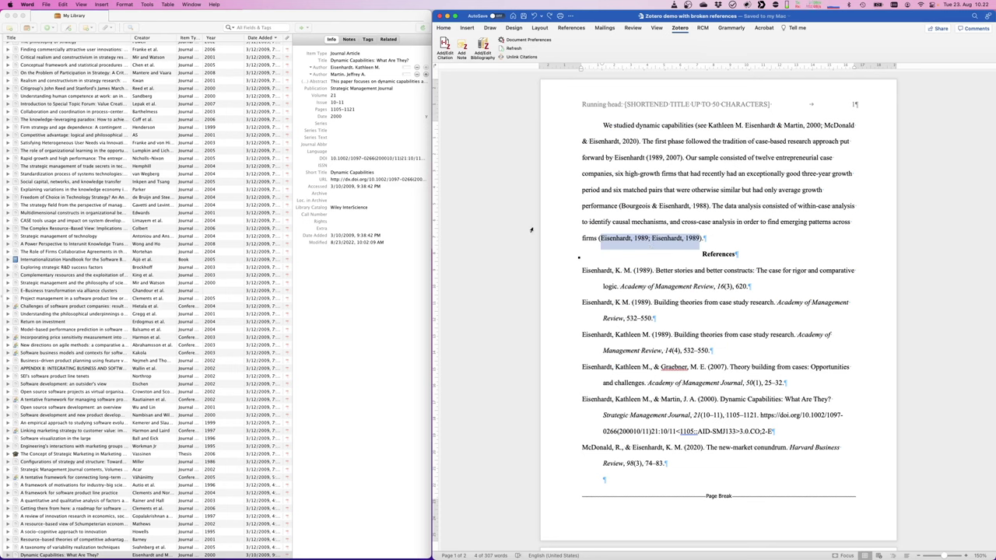
Set Word's field shading to Always in the view preferences.
left_click(27, 5)
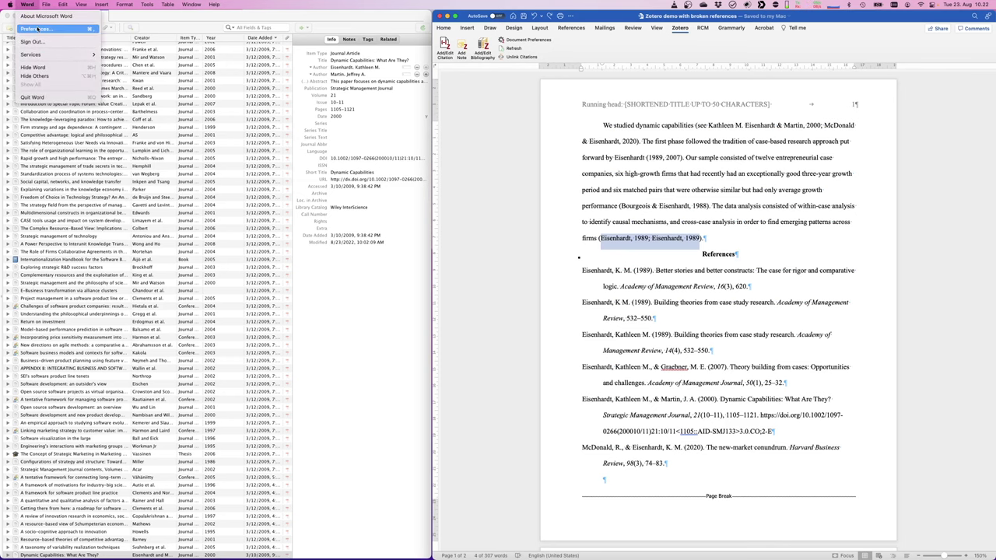
left_click(37, 28)
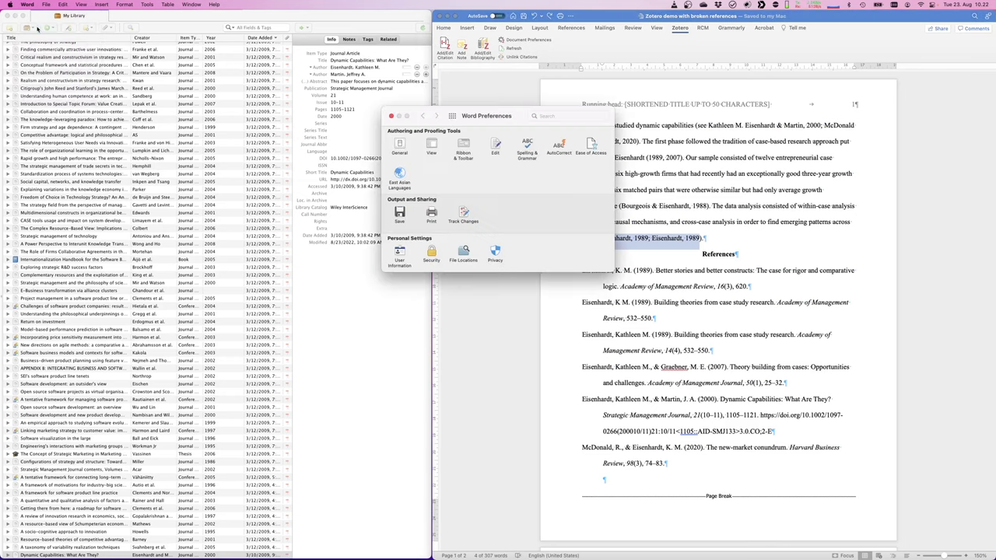
left_click(433, 146)
left_click(456, 198)
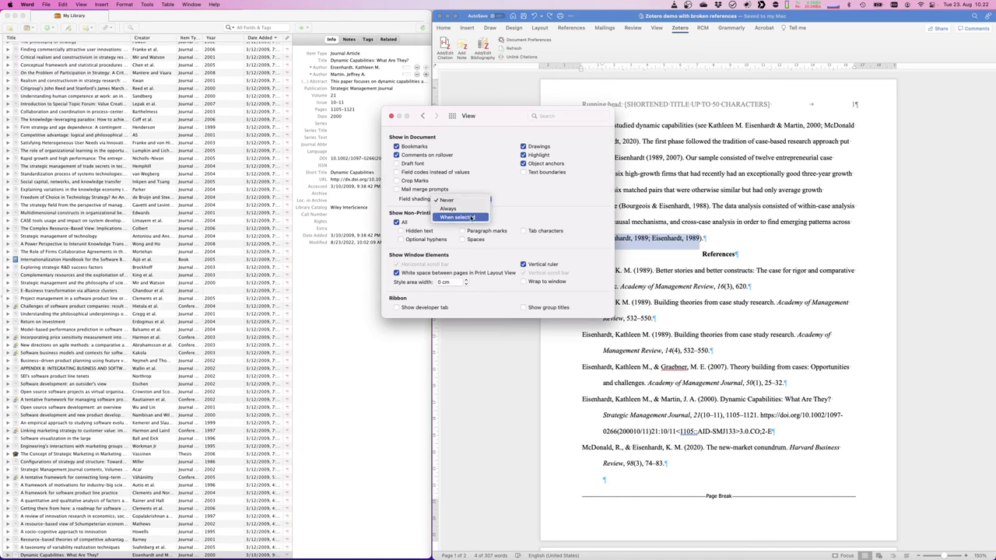
left_click(470, 209)
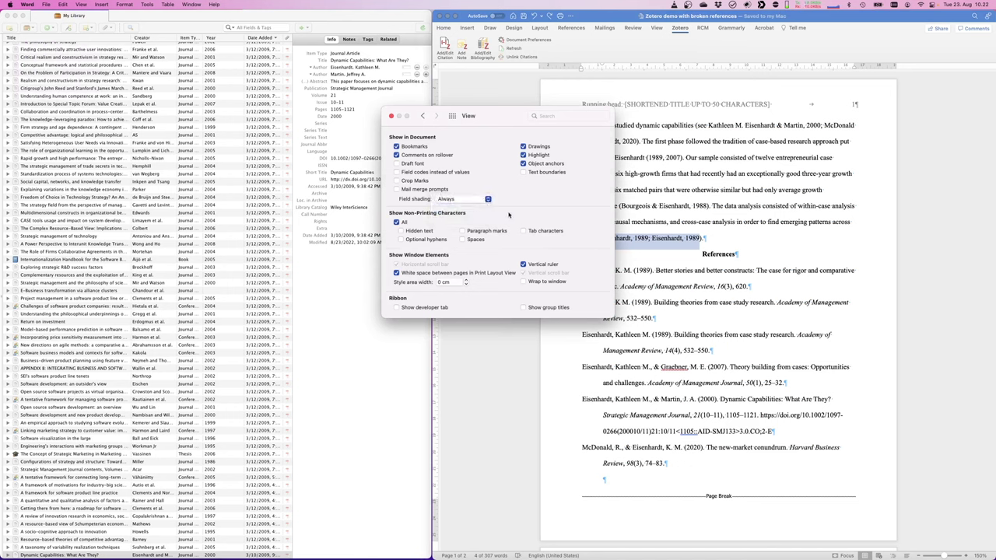
left_click(391, 115)
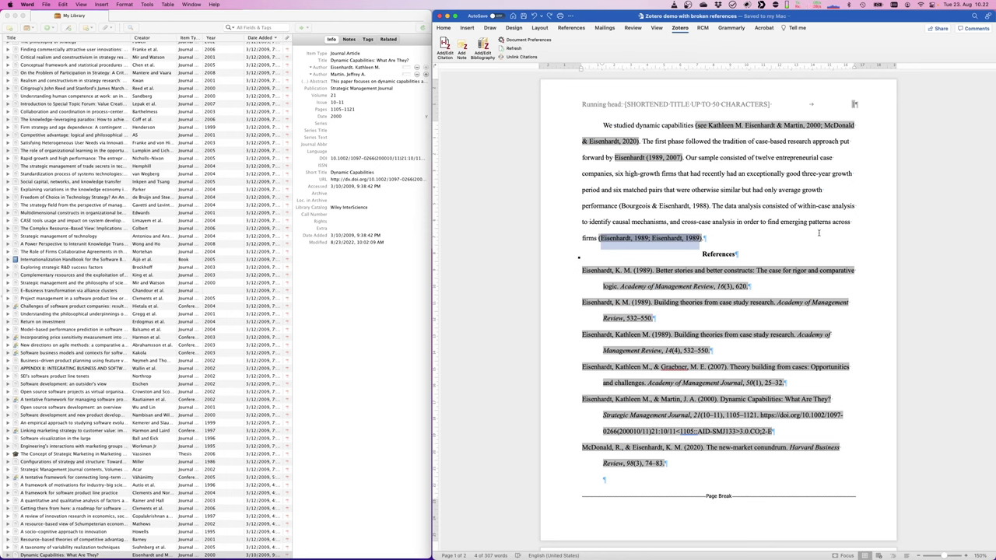
Check the 1988 citation and the (1989, 2007) citation in the paragraph for field shading.
left_click(705, 239)
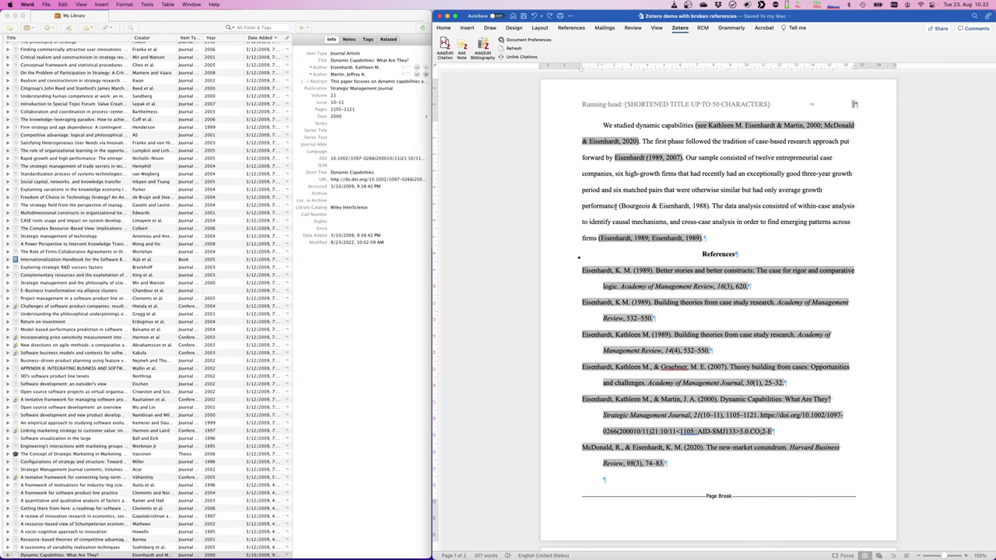
left_click_drag(583, 207, 628, 208)
left_click(707, 206)
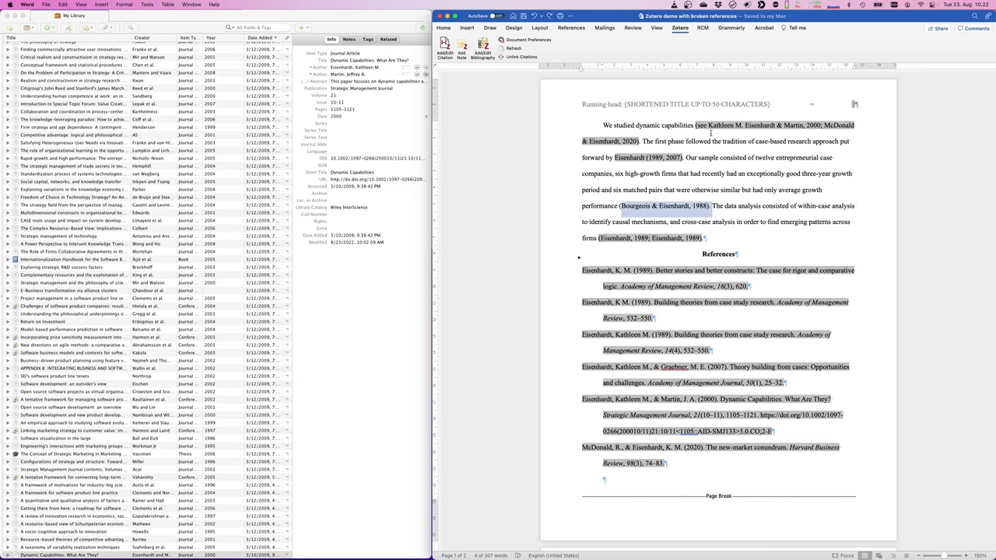
left_click(620, 206)
left_click_drag(621, 207, 700, 207)
left_click(698, 158)
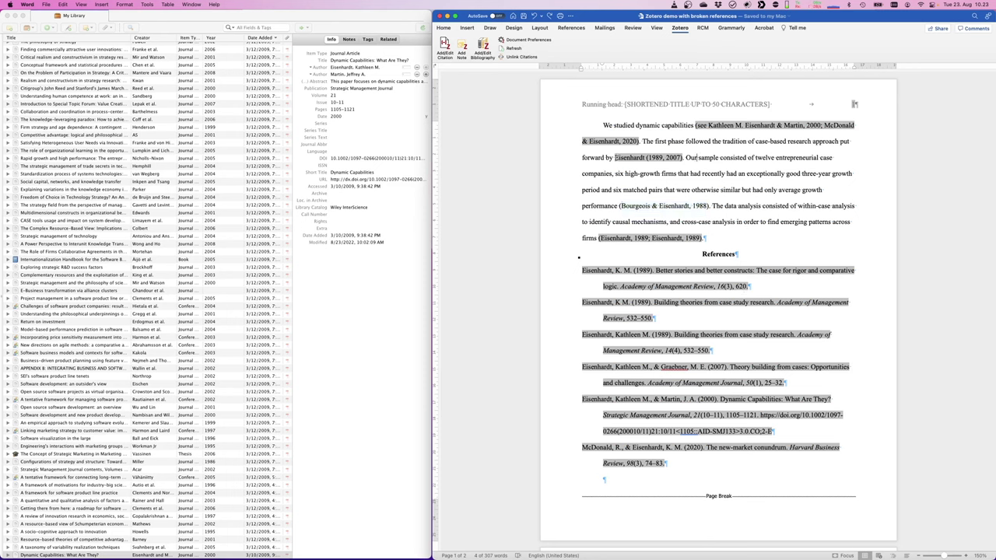
left_click(615, 158)
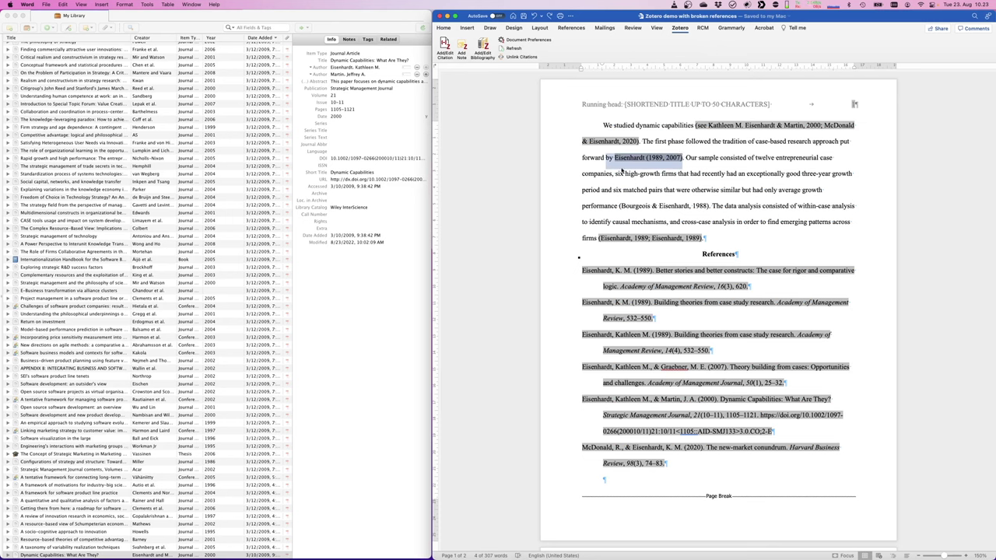
left_click_drag(615, 158, 685, 158)
Refresh the Zotero citations and discard the manual modifications in the paragraph's last and first citations.
left_click(518, 50)
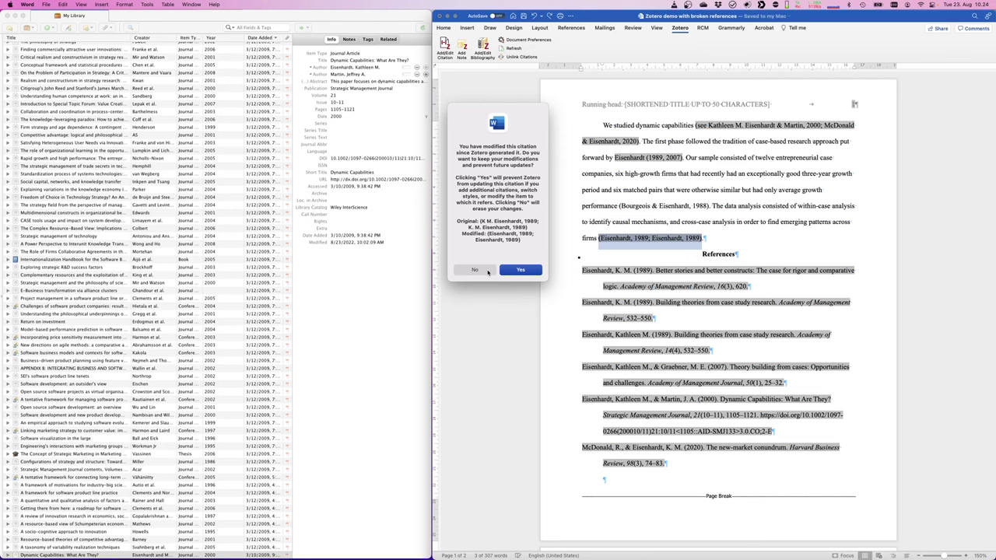
left_click(488, 271)
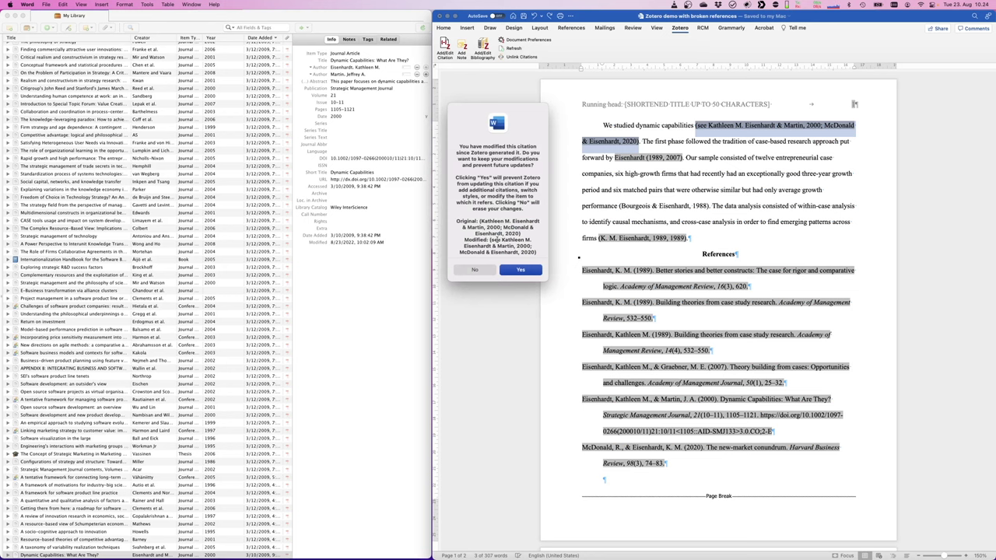
double_click(494, 240)
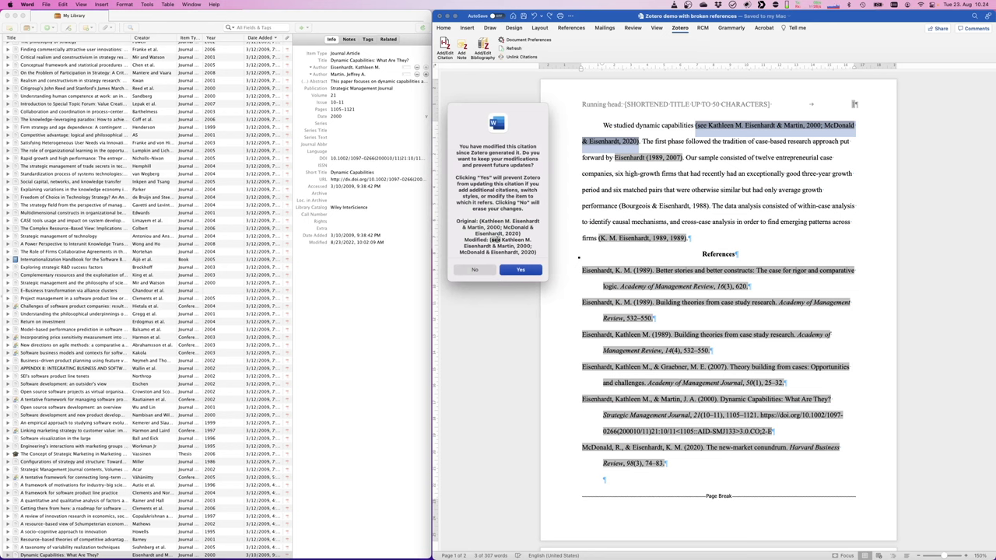
left_click(482, 222)
double_click(495, 239)
left_click_drag(589, 125, 871, 177)
left_click(475, 270)
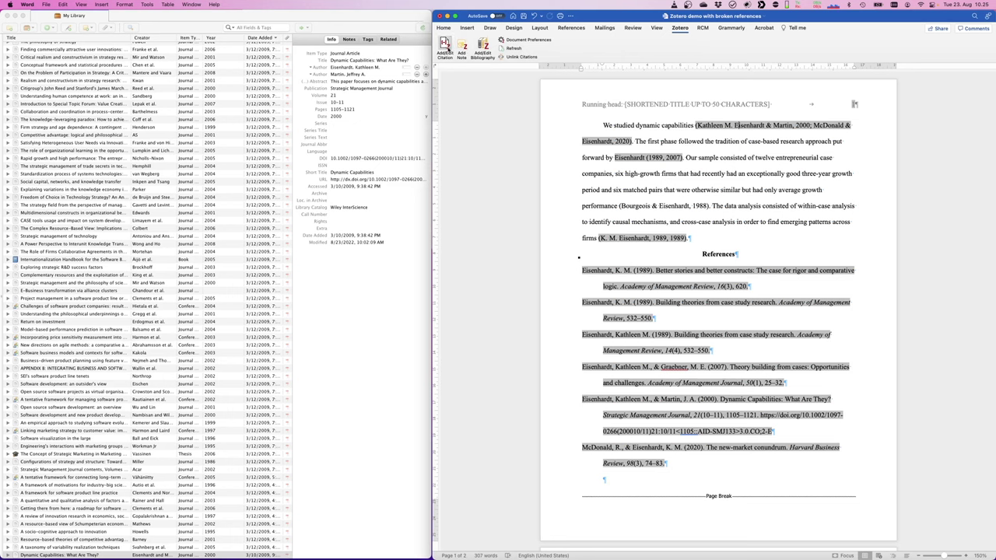
Add the prefix "see" to the "Dynamic Capabilities: What Are They?" source in the paragraph's first Zotero citation.
left_click(446, 48)
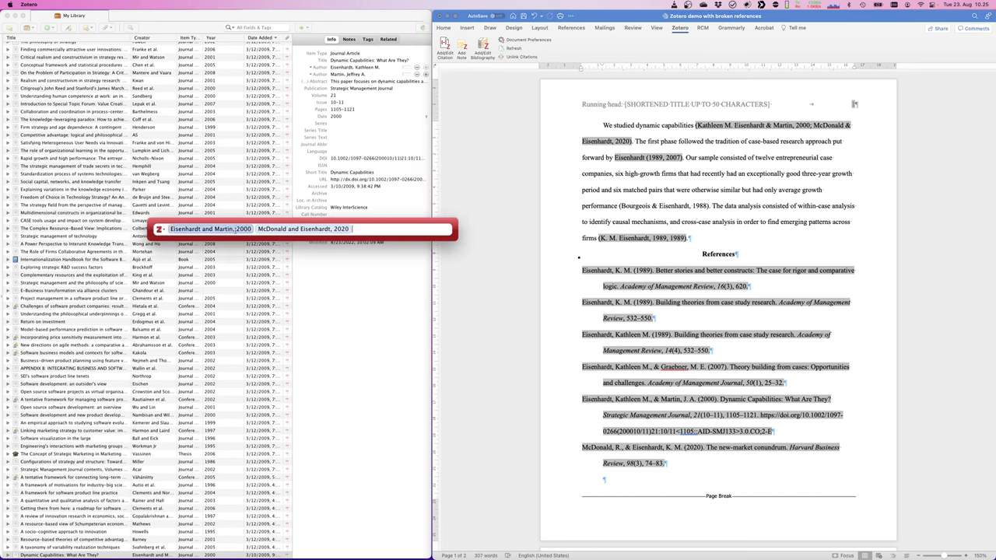
left_click(236, 229)
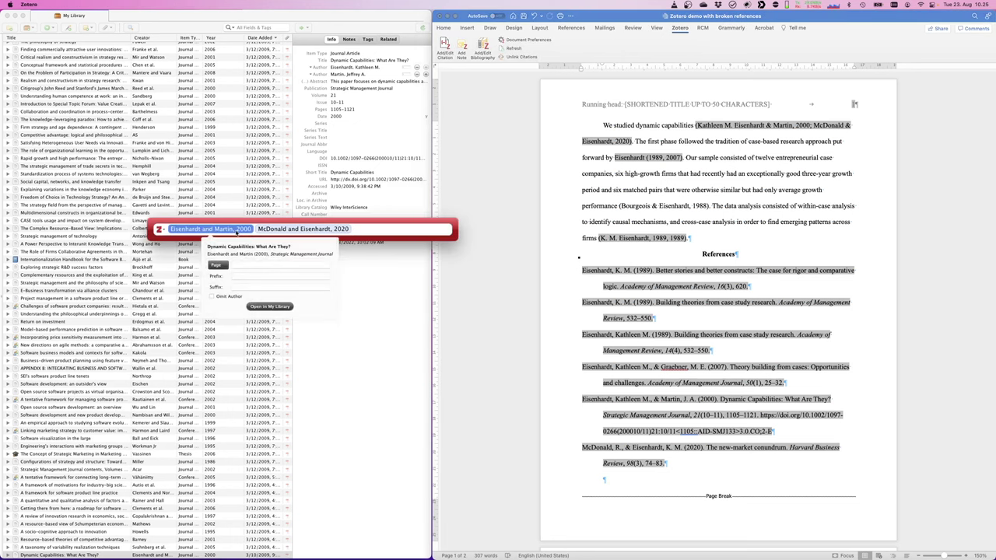
left_click(238, 276)
type("see")
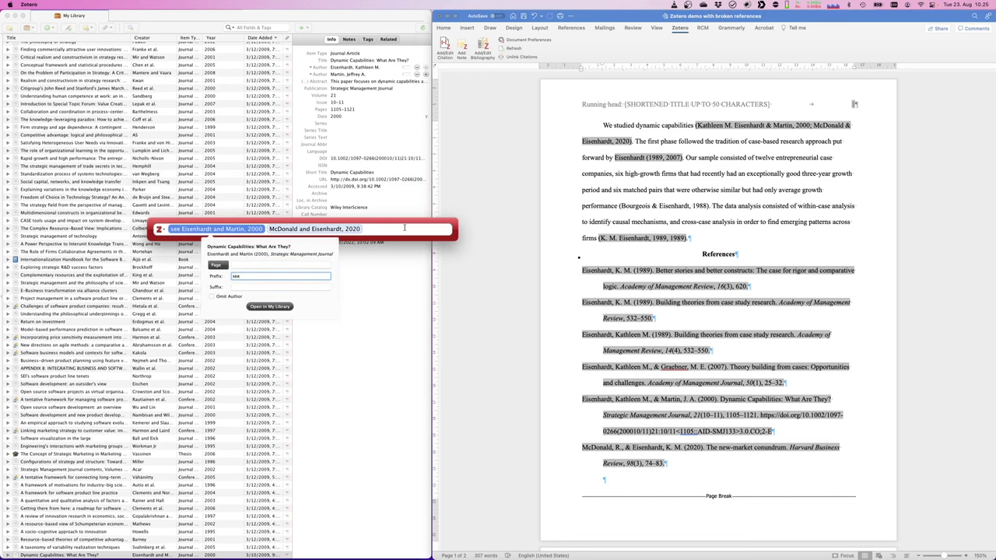
key("Return")
key("Return")
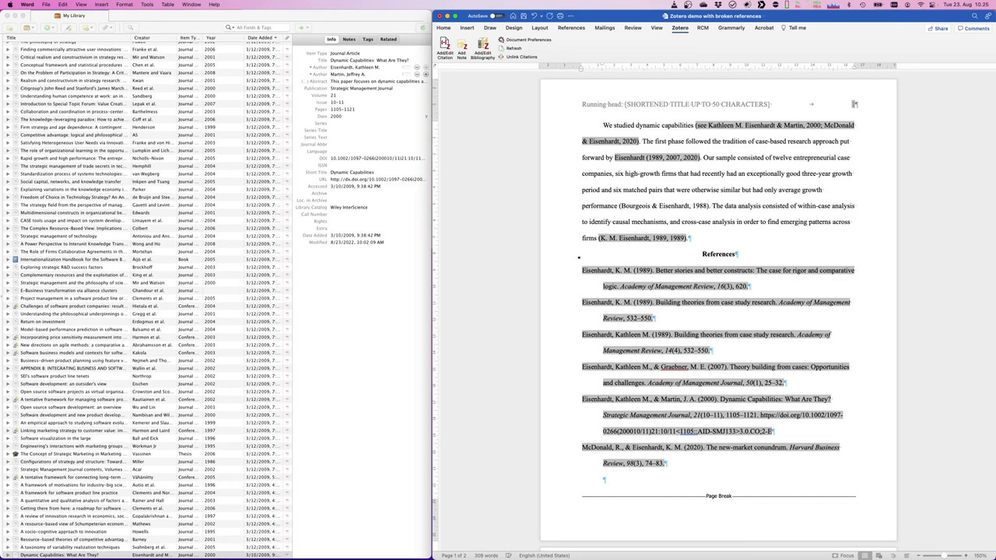
Try adding ", 2020, and others" by hand to the (1989, 2007) citation, and discard that edit through a Zotero refresh.
type(", and oth")
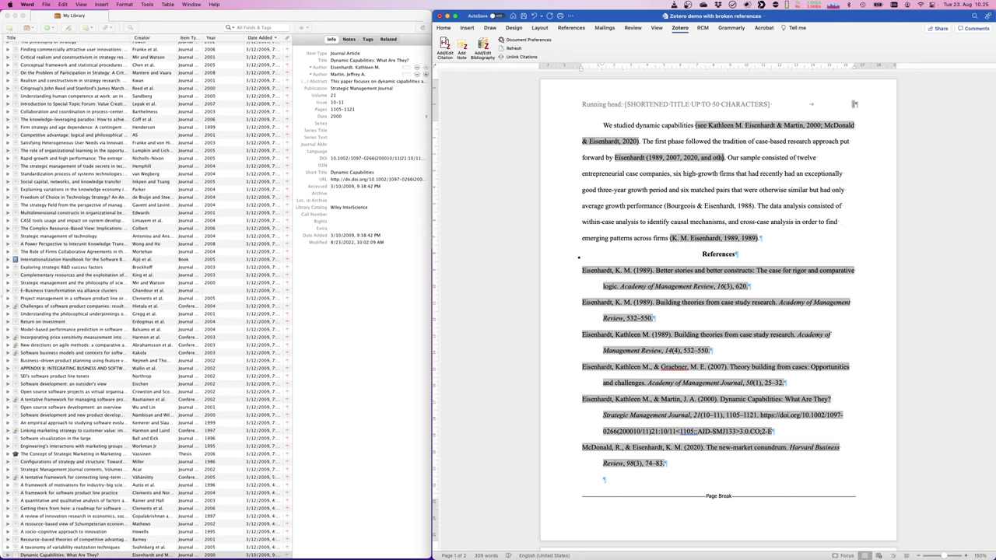
type("ers")
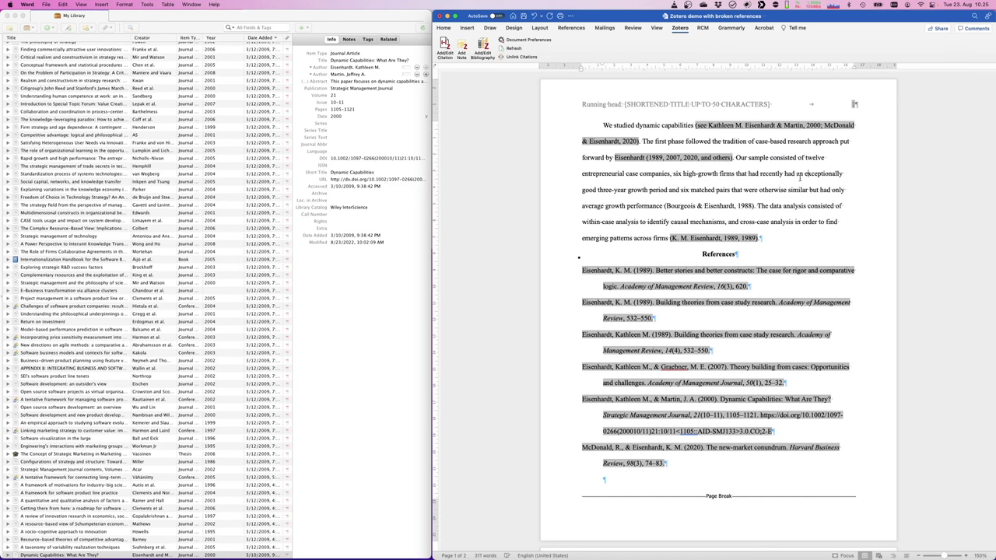
left_click(512, 49)
left_click(511, 49)
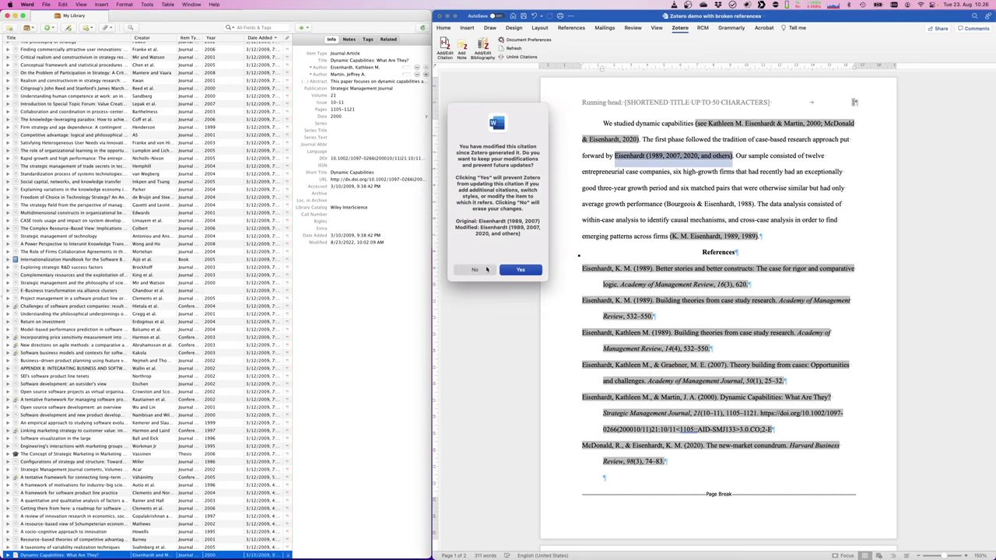
left_click(474, 270)
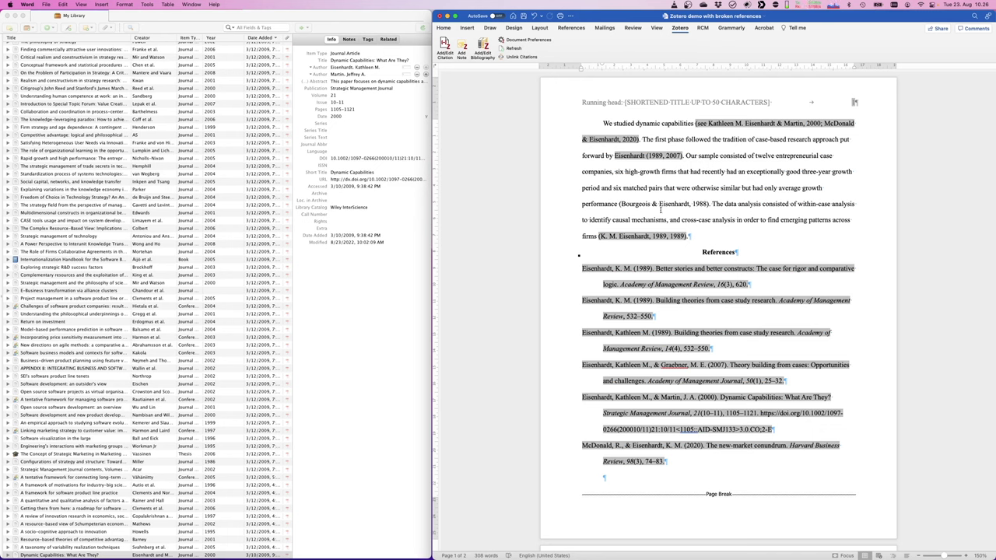
Insert a Zotero citation before the plain-text 1988 citation, using the Management Science article "Strategic decision processes in high velocity environments".
double_click(637, 205)
key("super+c")
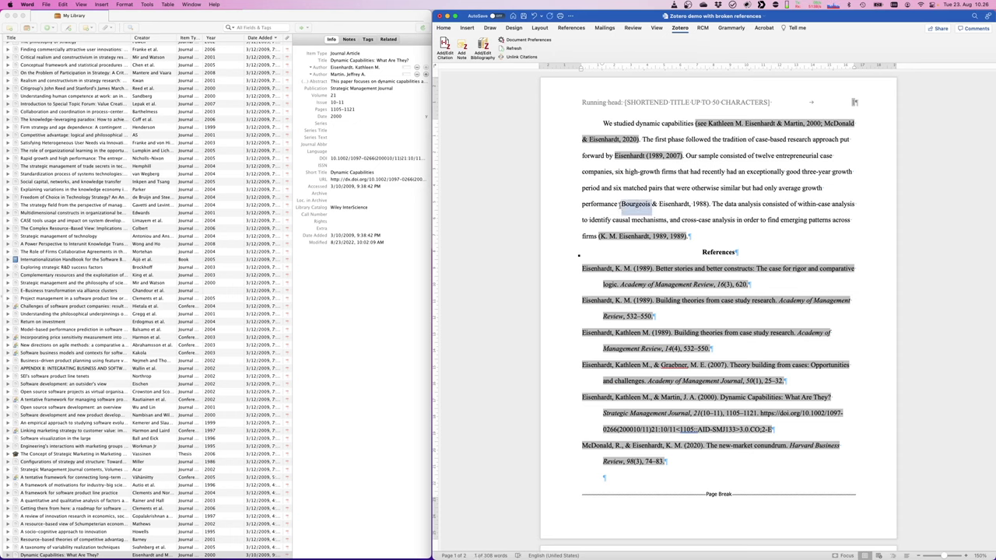
left_click(620, 205)
key("ctrl+super+c")
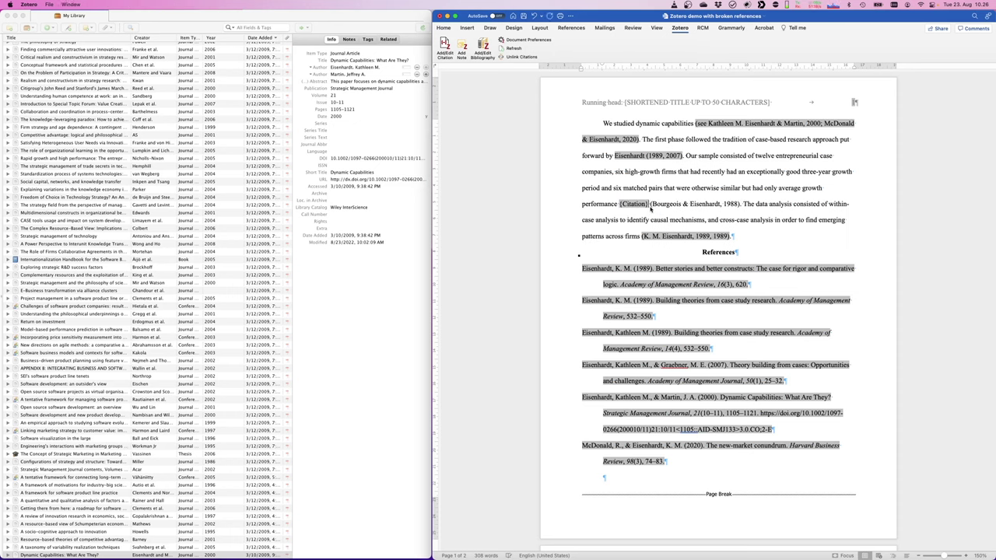
key("super+v")
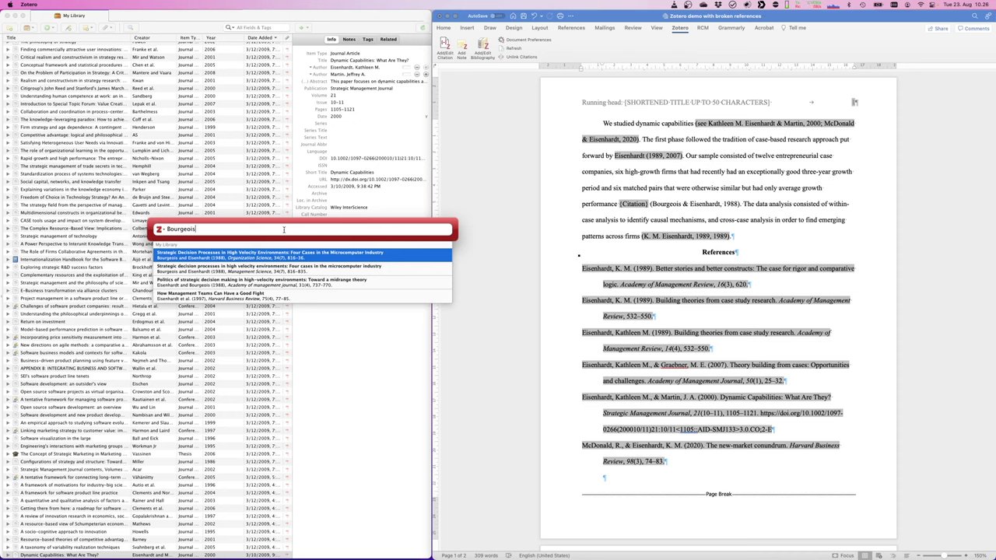
key("Down")
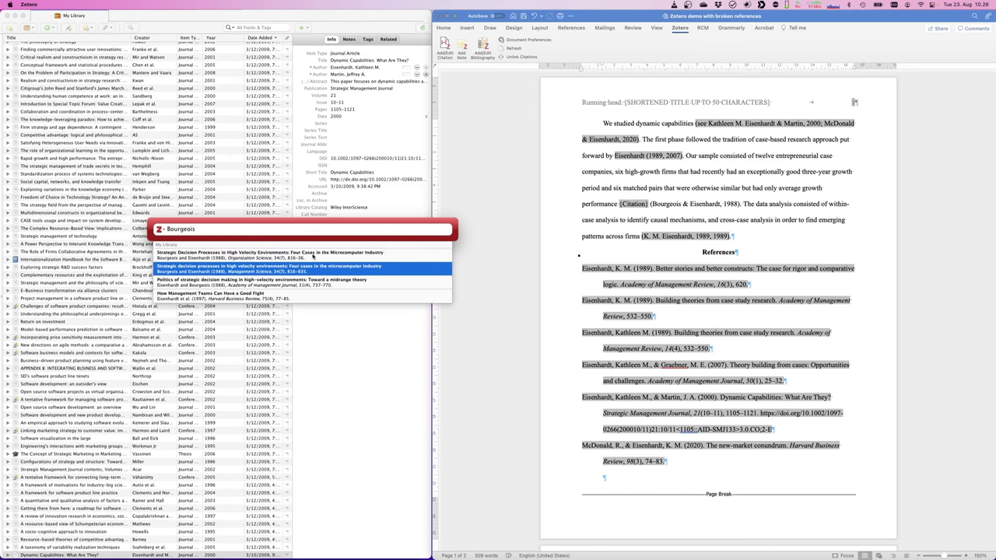
left_click(325, 268)
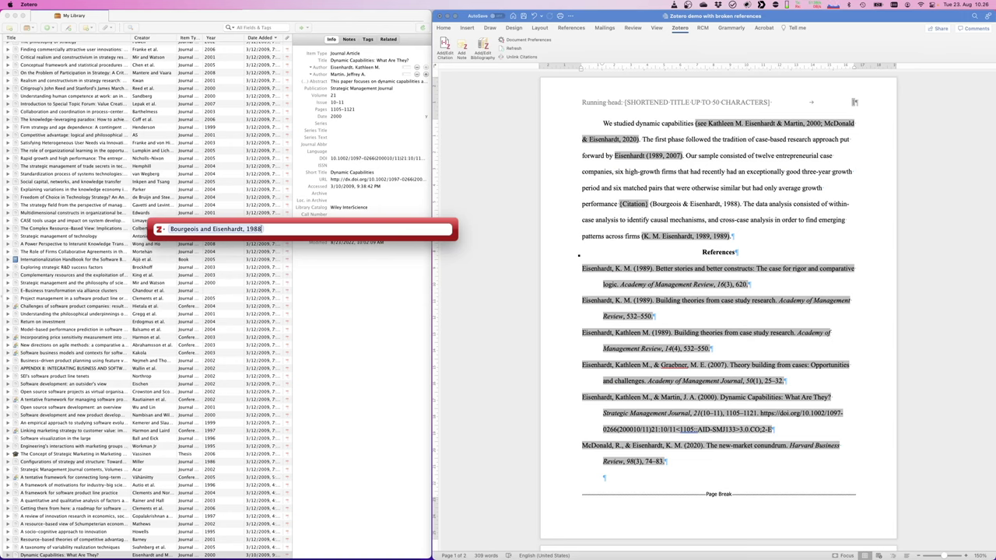
key("Return")
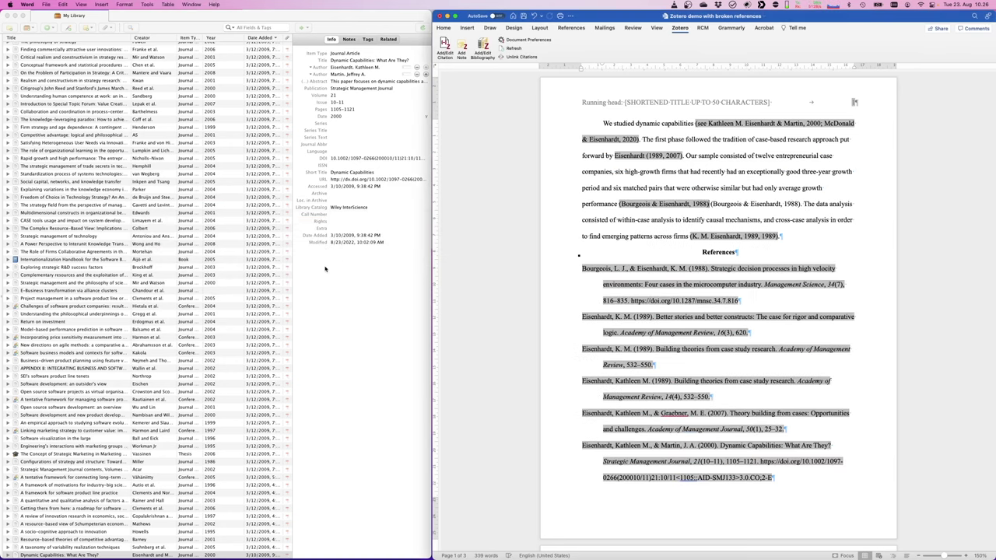
Delete the plain-text 1988 citation that follows the new Zotero citation in the paragraph.
key("shift+End")
key("shift+Left")
key("shift+Left")
key("shift+Left")
key("shift+Left")
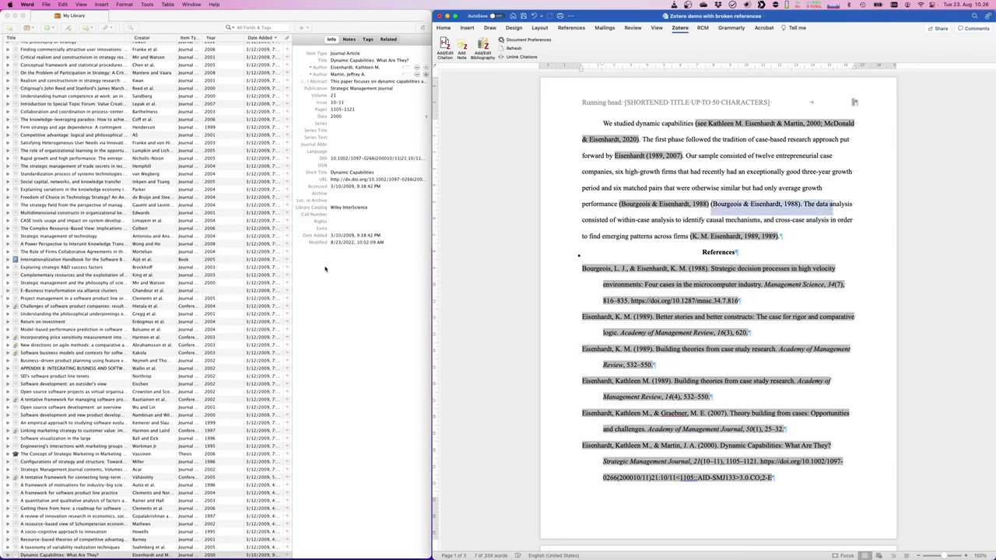
key("shift+Left")
key("shift+Left")
key("shift+Left")
key("shift+Left")
key("shift+Left")
key("shift+Left")
key("shift+Left")
key("shift+Left")
key("shift+Left")
key("shift+Left")
key("shift+Left")
key("shift+Left")
key("shift+Left")
key("shift+Left")
key("shift+Left")
key("shift+Left")
key("Delete")
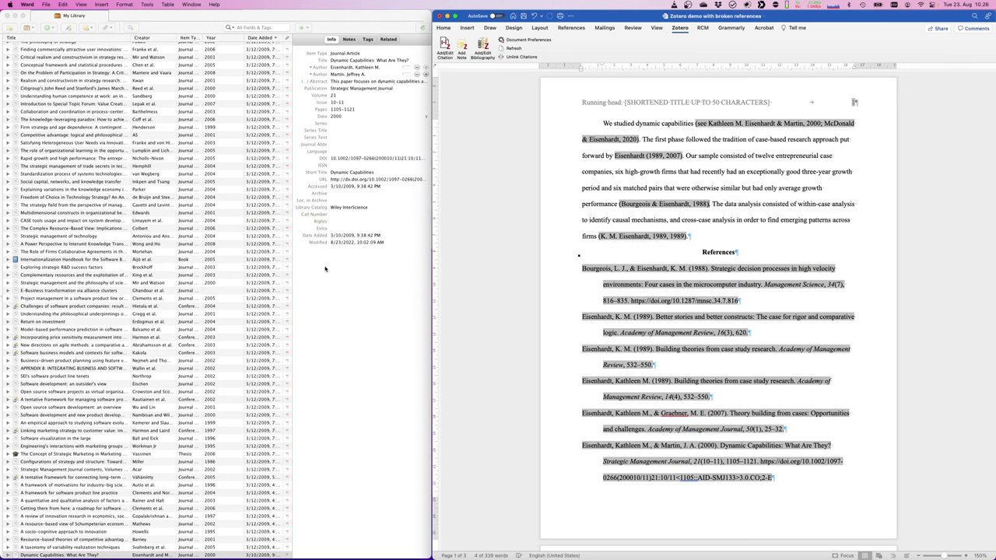
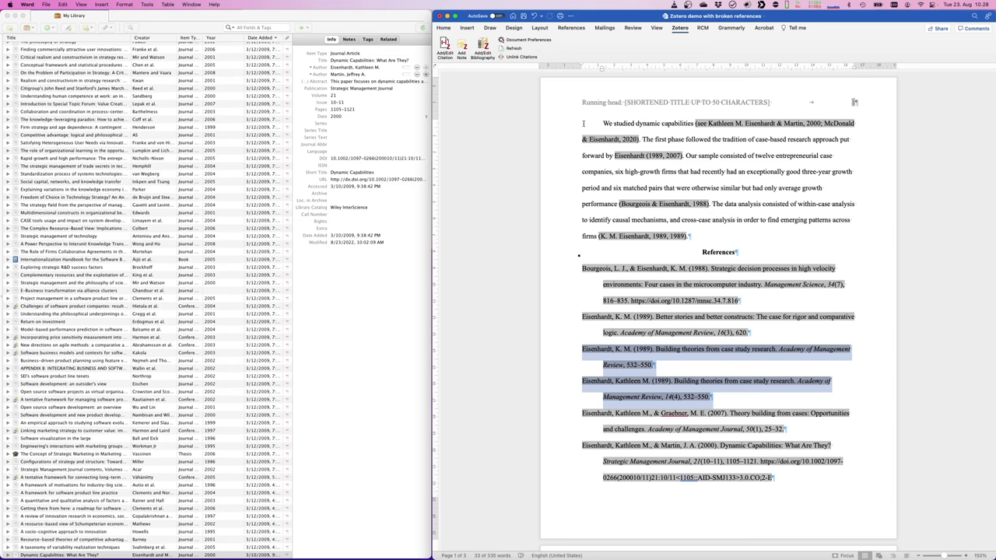
Switch the document's citation style to IEEE and compare the duplicate "Building theories from case study research" reference entries.
left_click(545, 41)
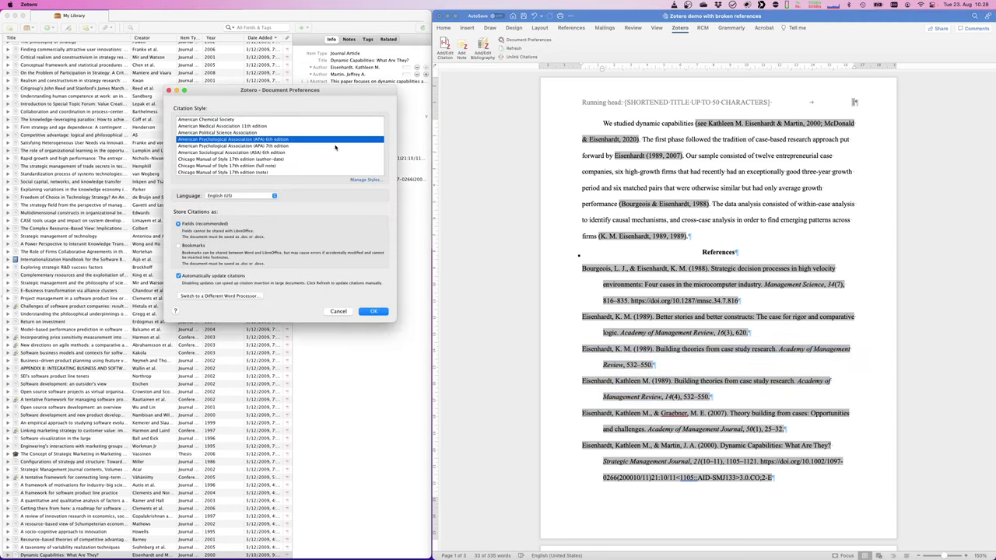
scroll(335, 147, "down", 5)
left_click(187, 140)
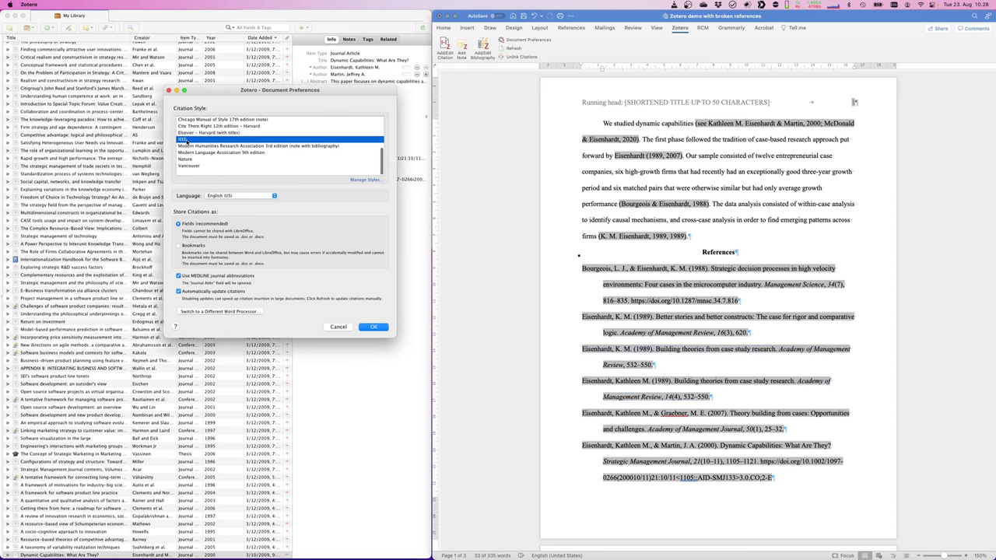
left_click(375, 327)
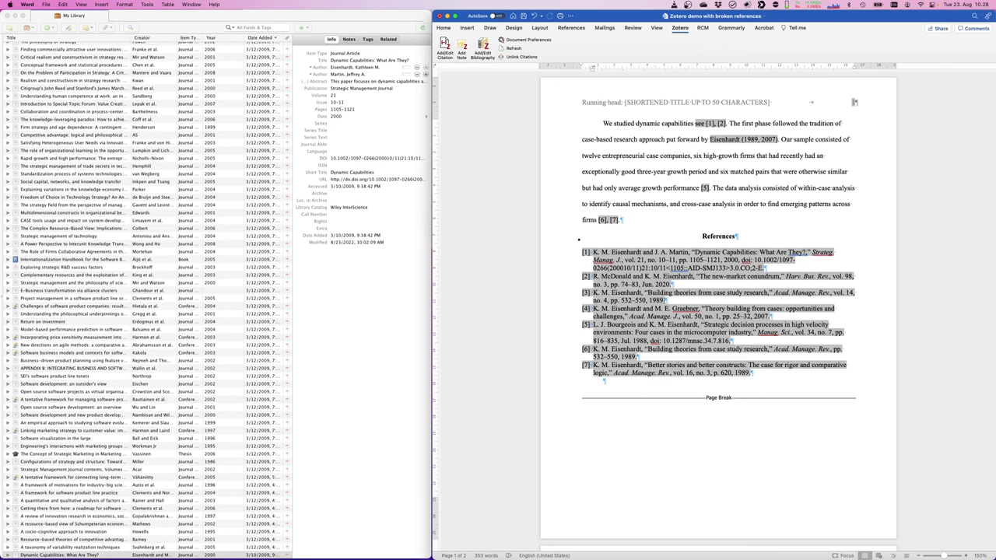
triple_click(581, 294)
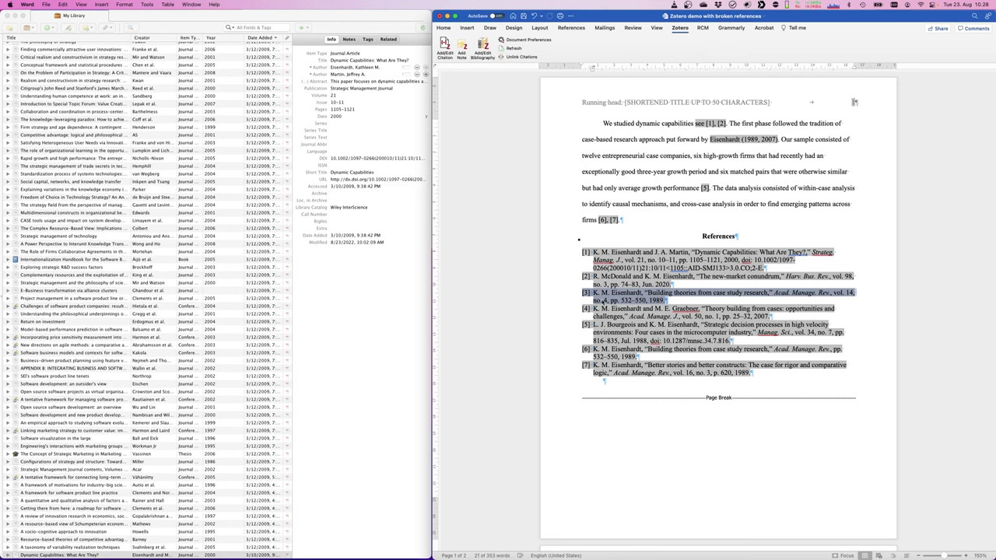
left_click_drag(646, 358, 582, 350)
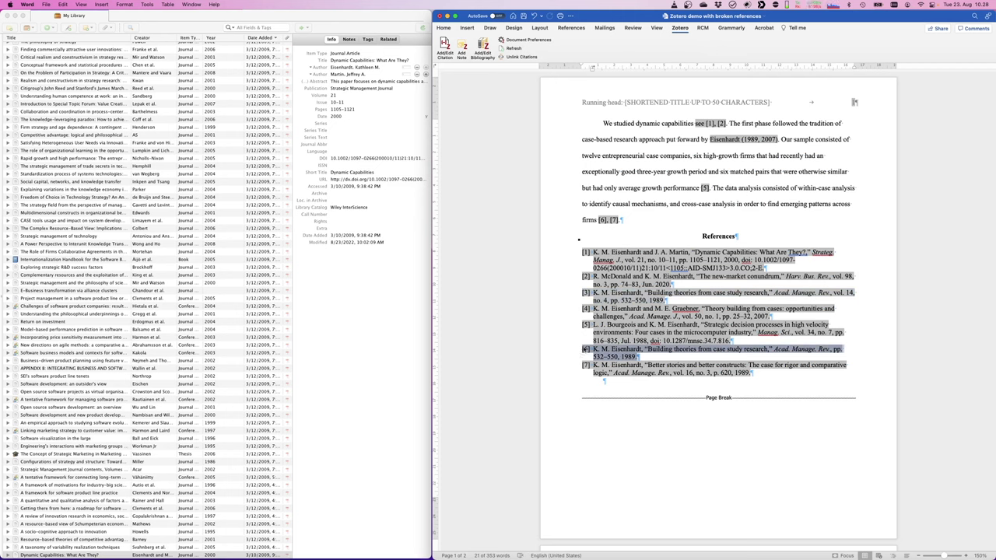
left_click(603, 220)
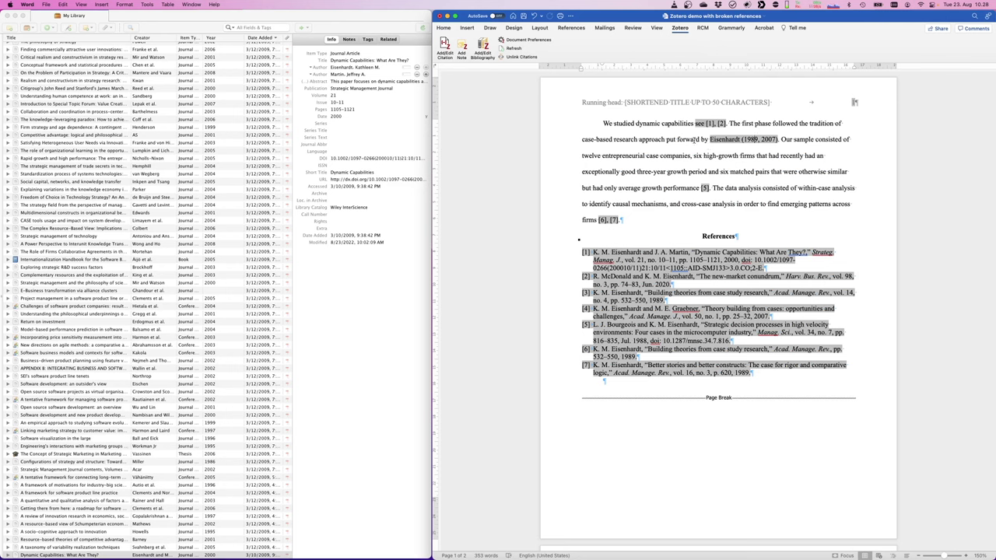
Open the manually edited (1989, 2007) citation for editing in Zotero's classic view.
left_click_drag(709, 140, 778, 140)
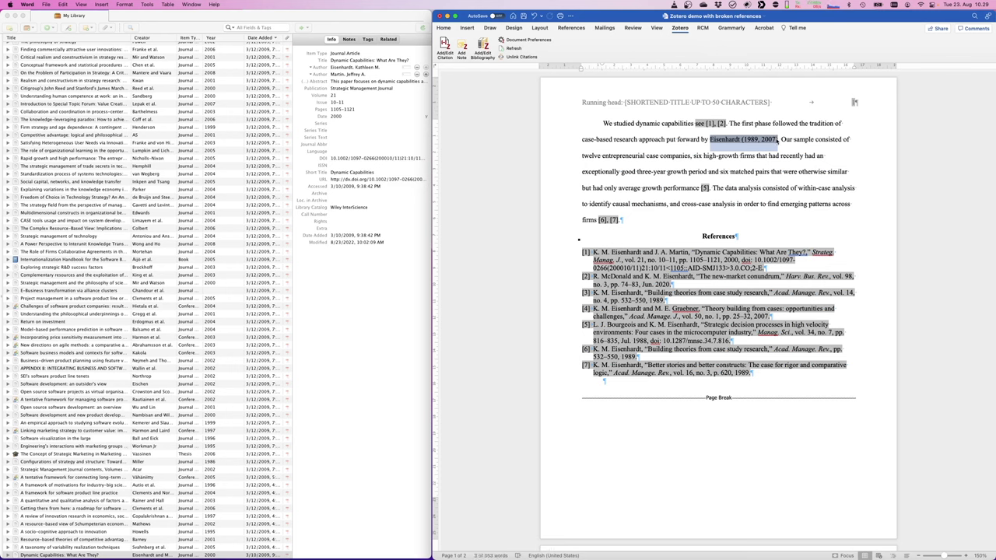
left_click(746, 140)
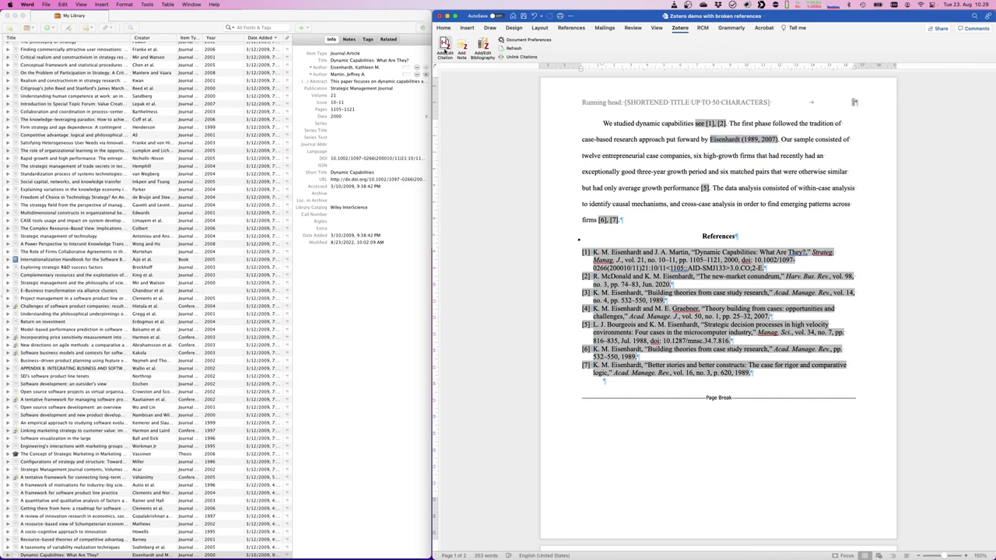
left_click(444, 48)
key("Left")
key("Left")
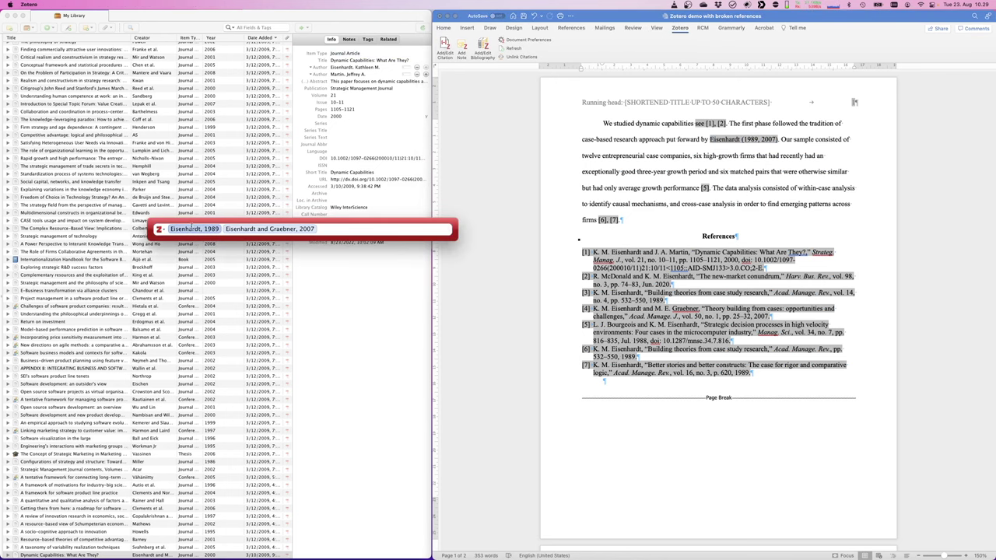
left_click(160, 230)
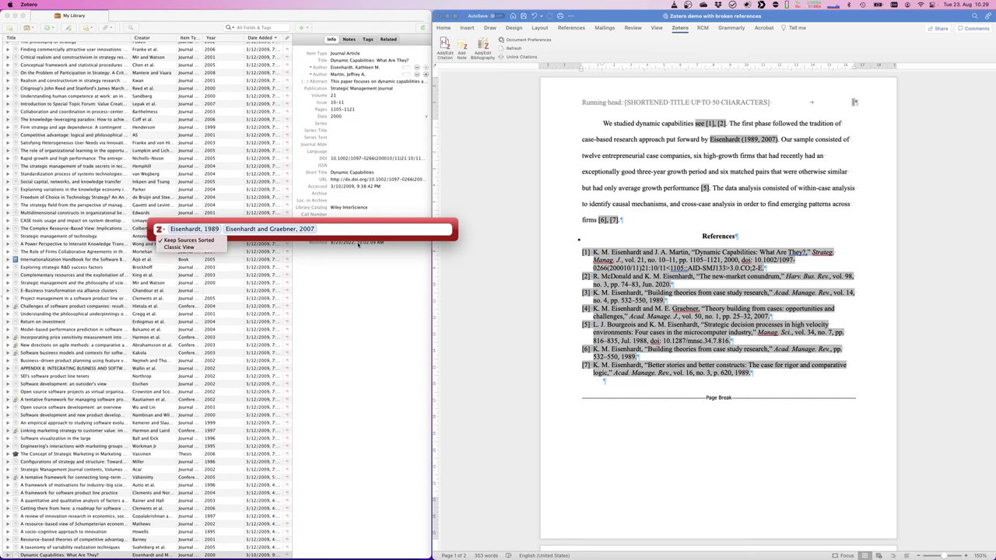
left_click(190, 248)
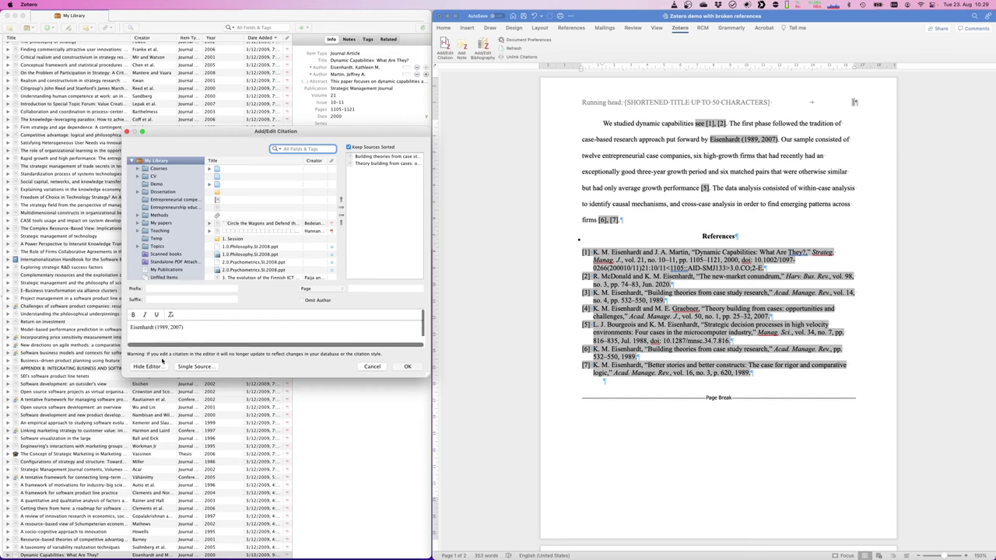
Clear the custom text in the (1989, 2007) citation's editor and accept the blank citation.
left_click(159, 366)
left_click(159, 366)
left_click(152, 328)
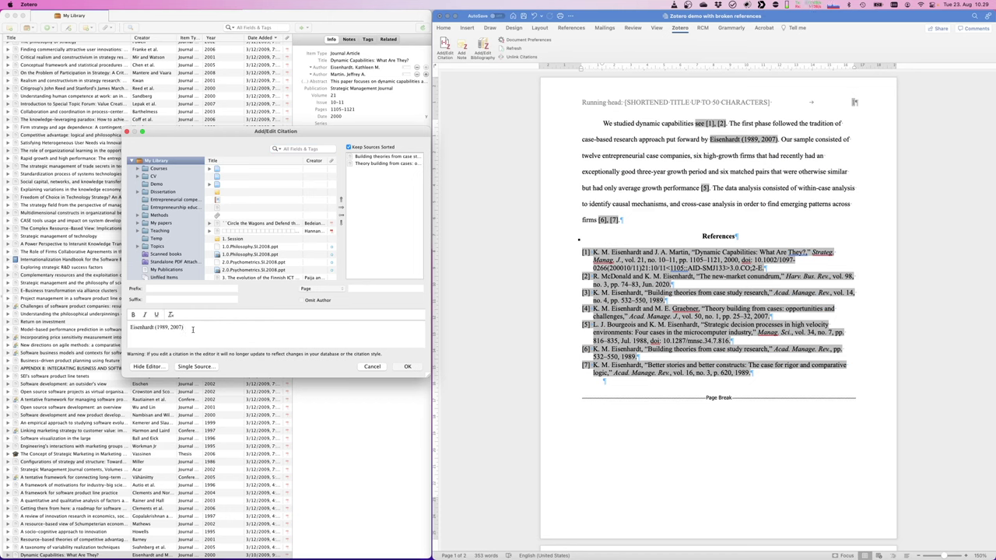
type("test")
triple_click(234, 325)
key("BackSpace")
left_click(376, 165)
left_click(405, 367)
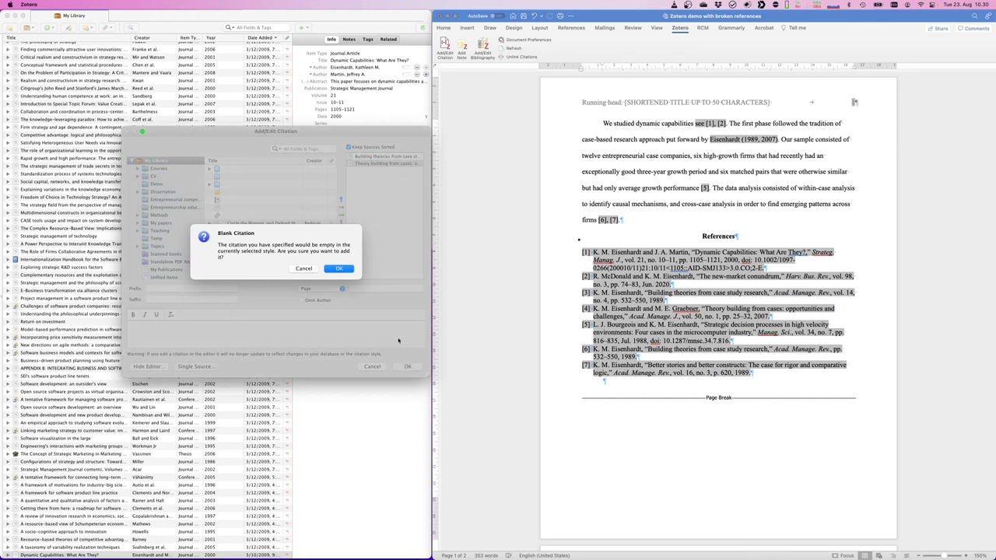
left_click(341, 269)
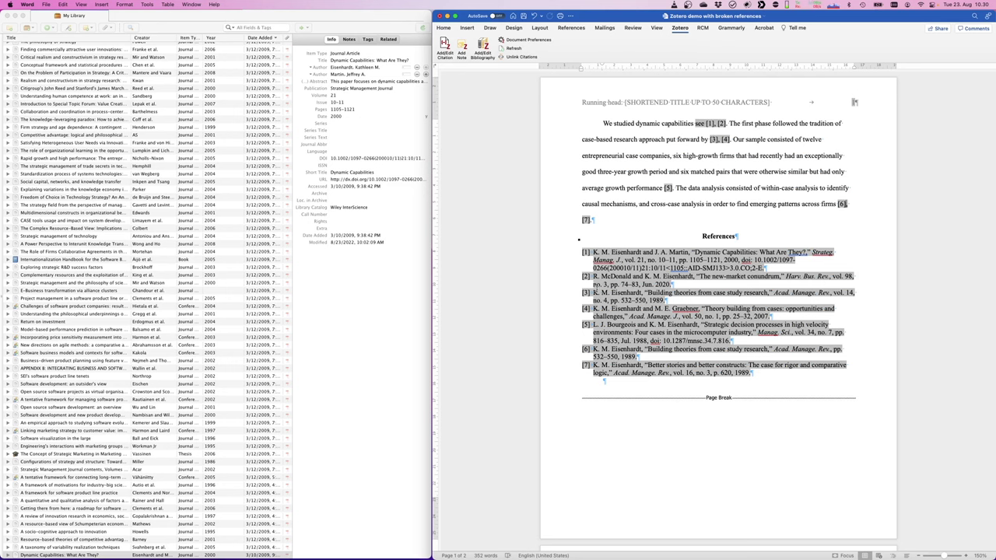
Remove the duplicate "Building theories from case study research" source from the paragraph's last citation.
left_click_drag(597, 292, 666, 300)
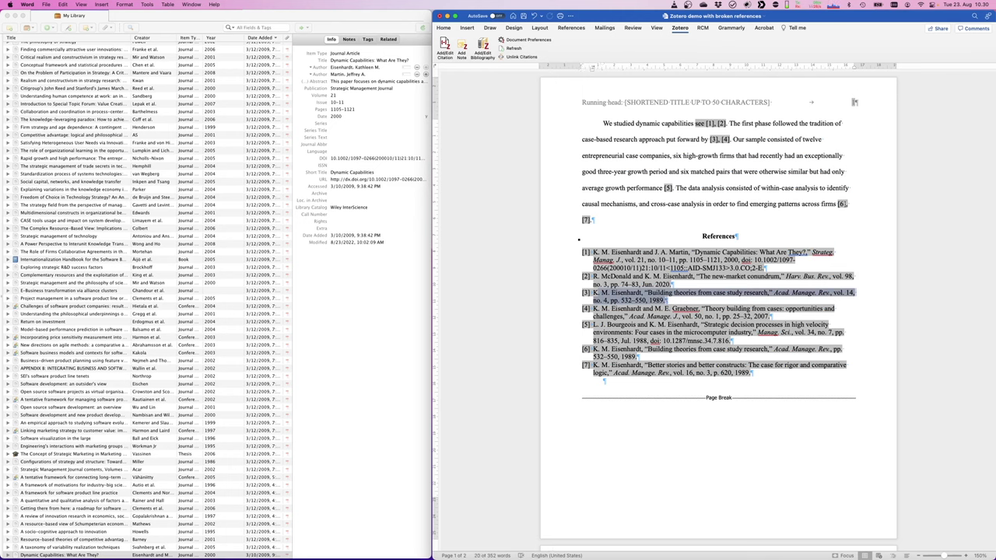
key("Right")
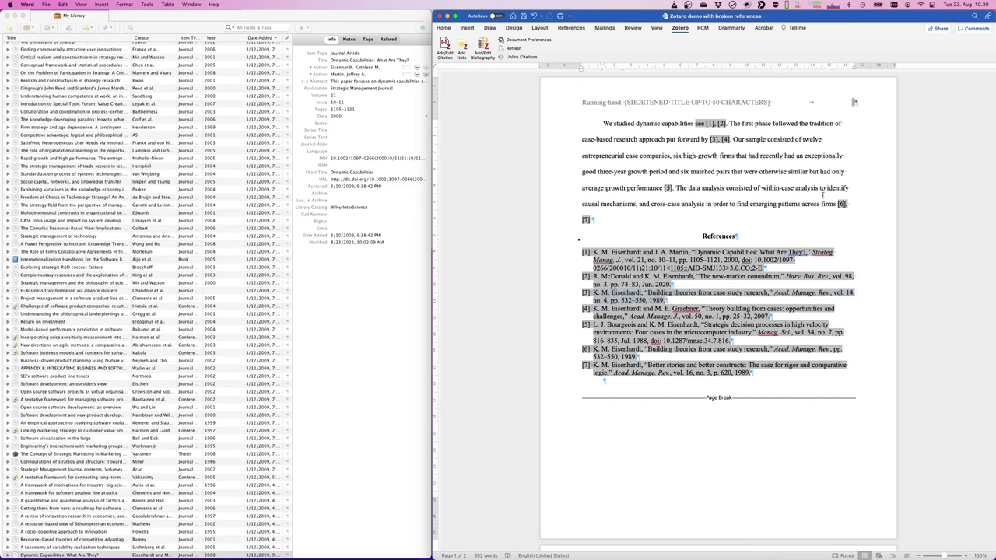
left_click(445, 46)
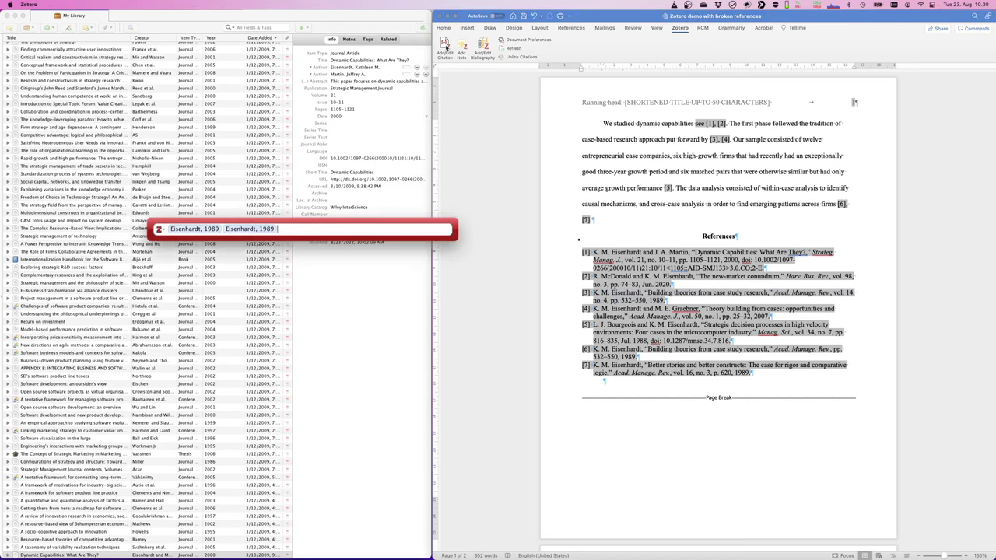
left_click(210, 228)
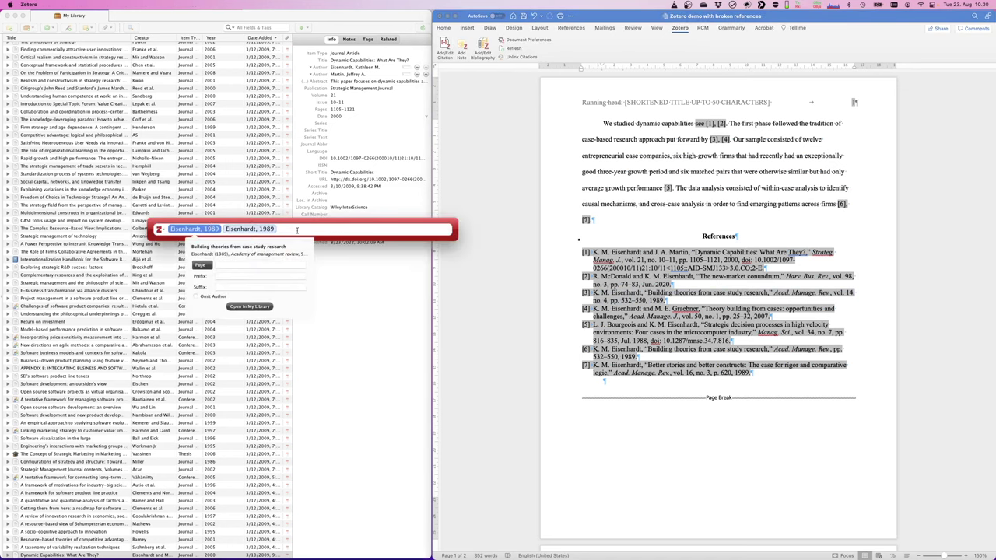
left_click(325, 229)
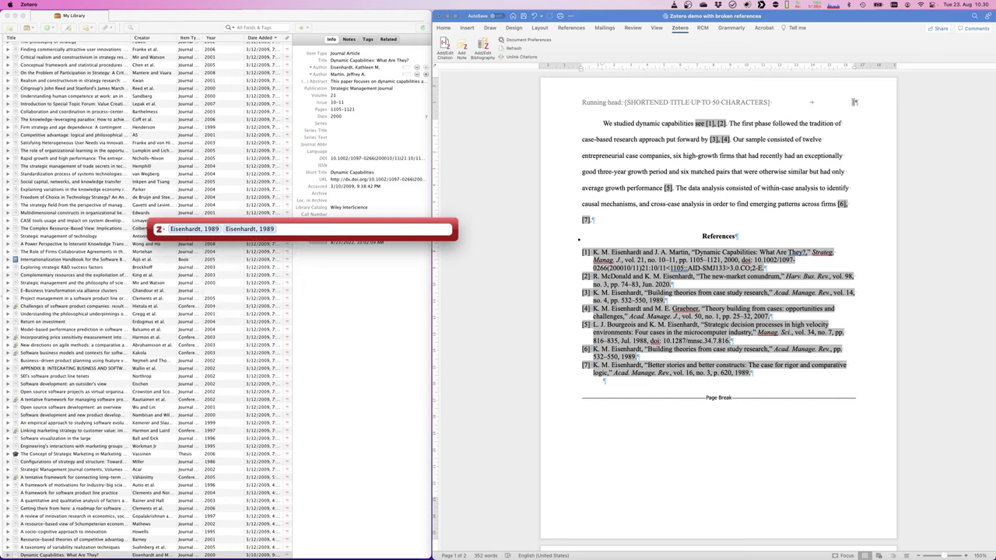
left_click(211, 229)
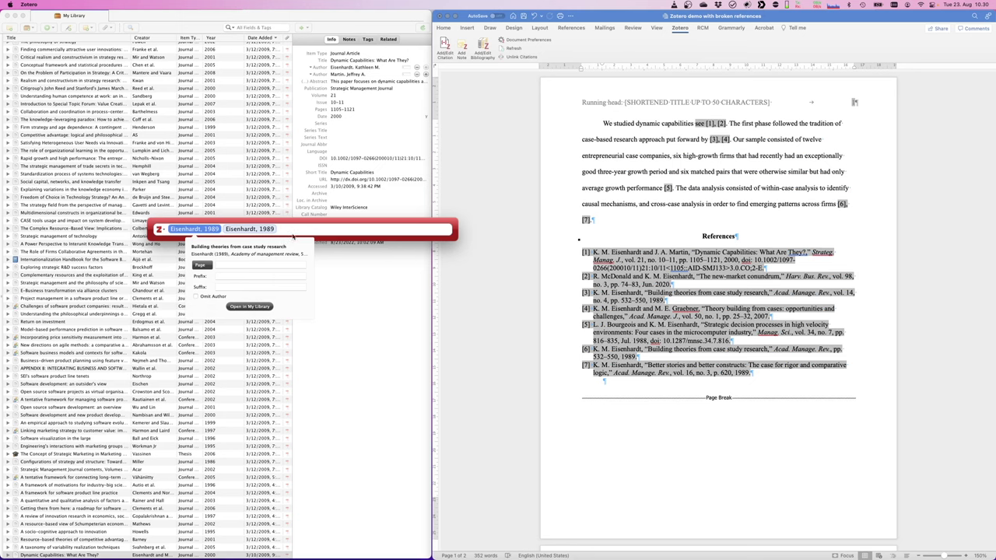
left_click(292, 229)
key("BackSpace")
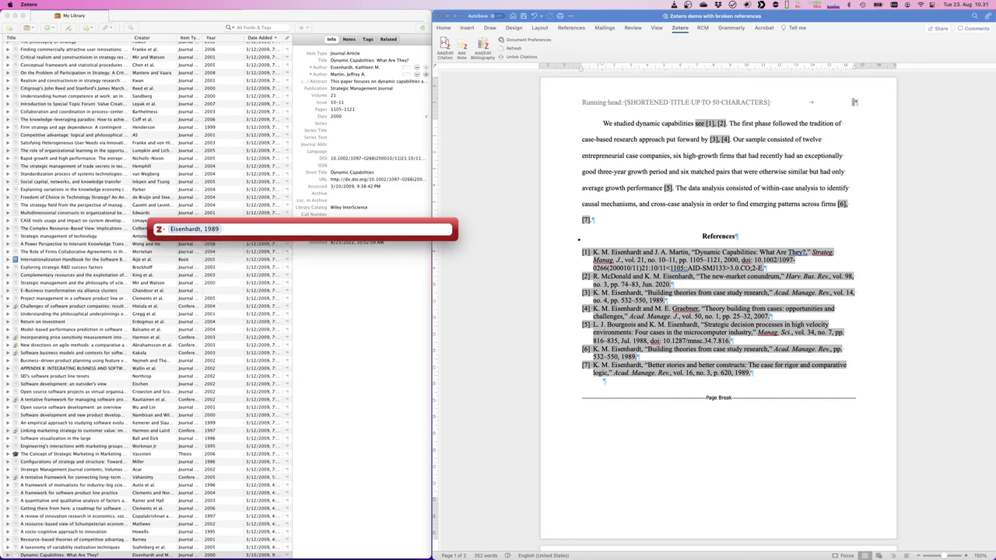
Add the already cited "Building theories from case study research" article, Academy of Management Review 14(4), 532–550, to the last citation.
type("bu")
key("BackSpace")
key("BackSpace")
type("eisenhardt")
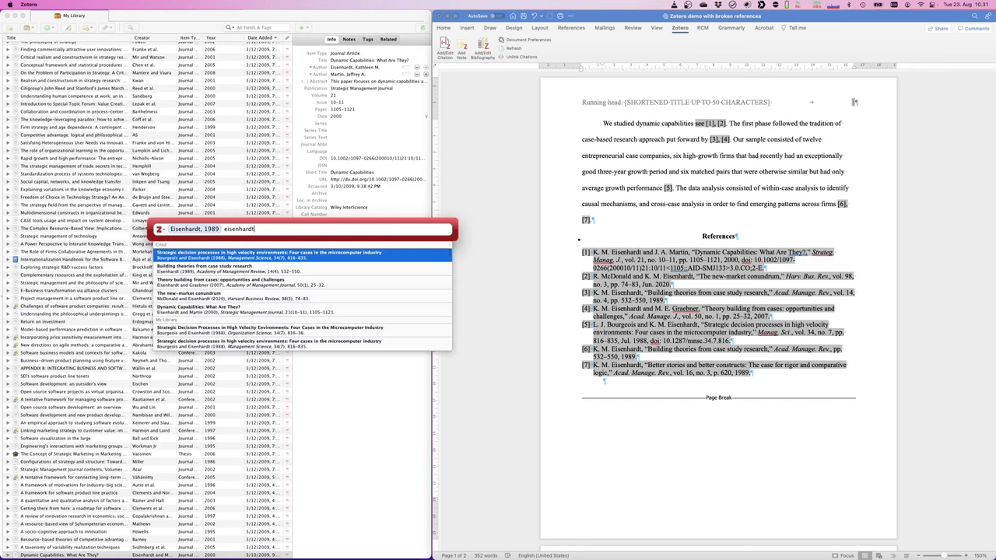
type(" 1989")
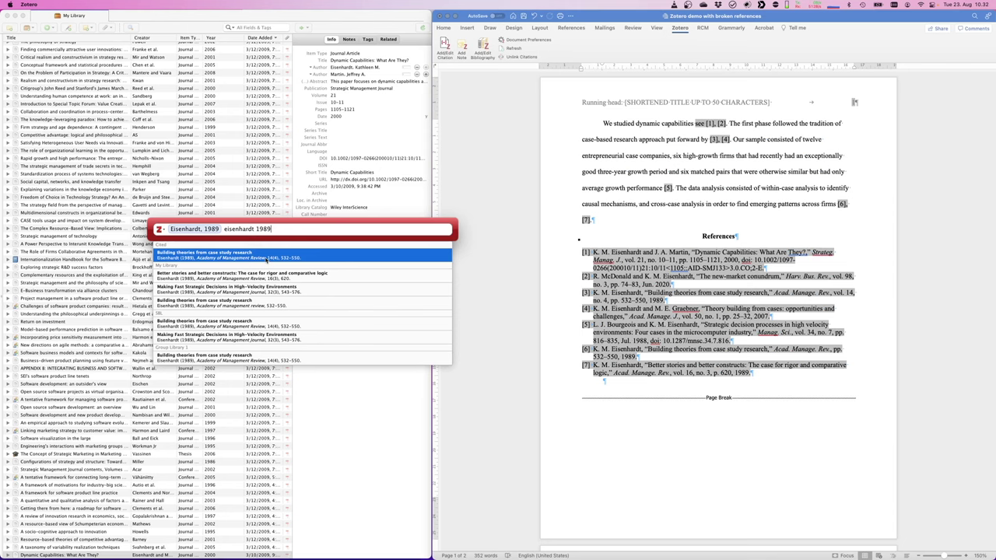
key("Down")
key("Up")
key("Return")
key("Return")
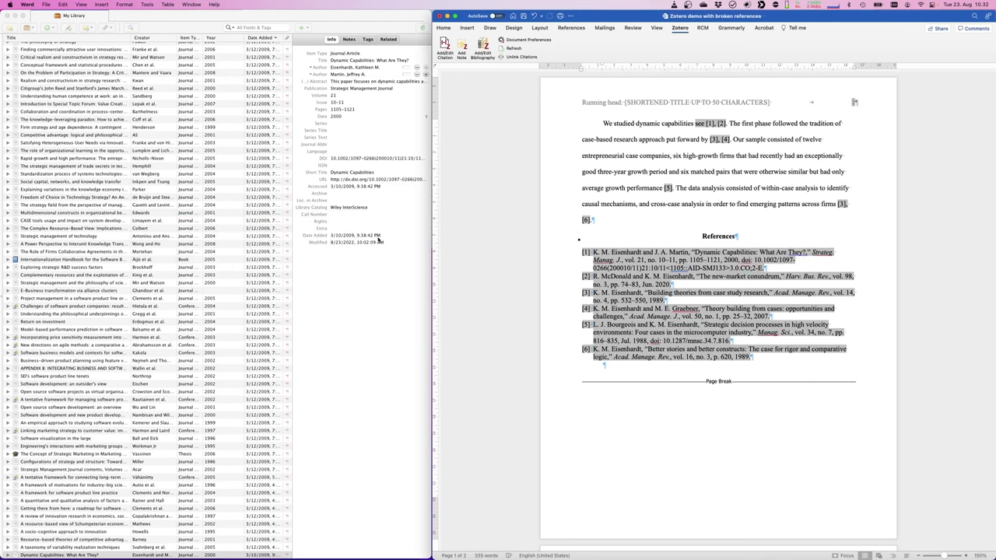
Examine the details and source library of both 1989 articles in the paragraph's last citation.
left_click_drag(681, 301, 569, 295)
left_click(684, 300)
left_click(445, 46)
left_click(196, 229)
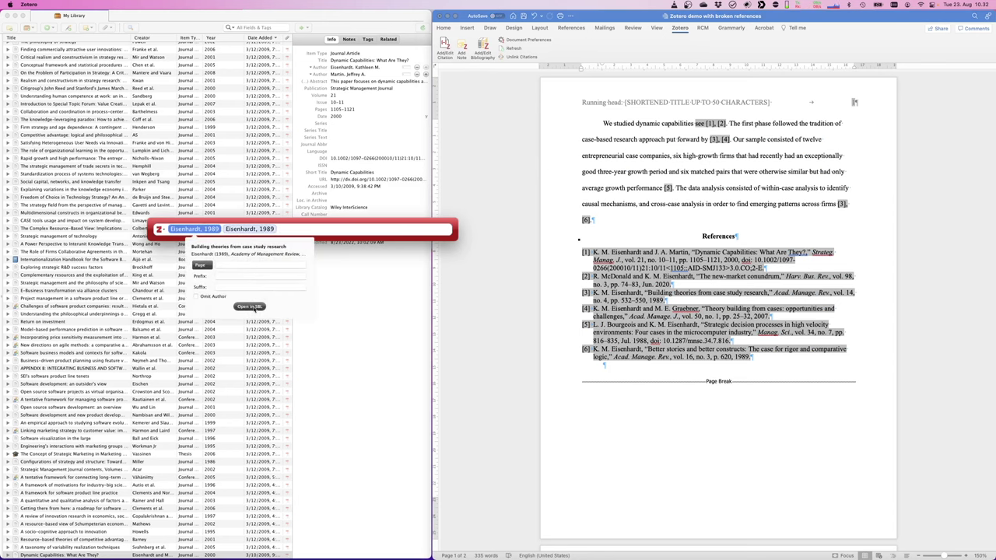
left_click(265, 228)
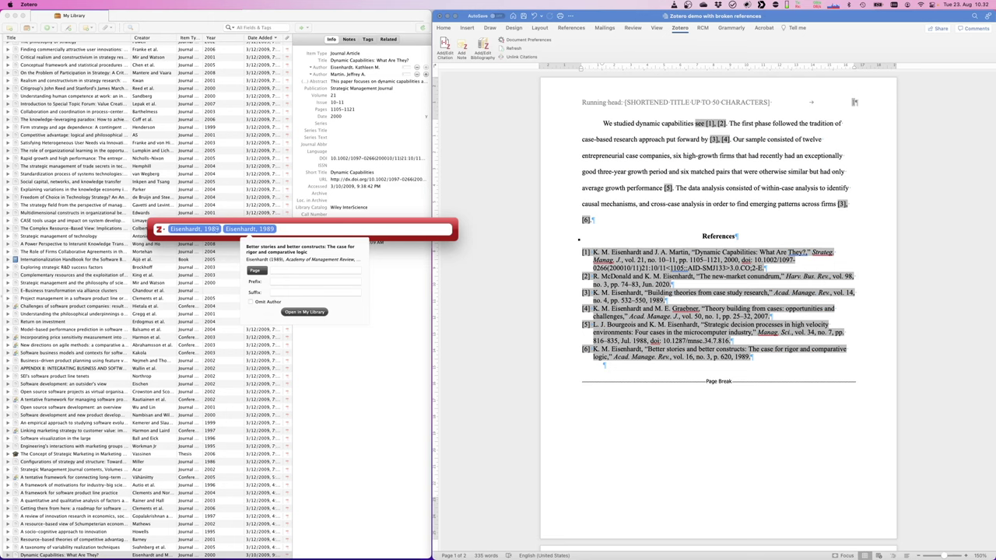
left_click(214, 228)
left_click(214, 229)
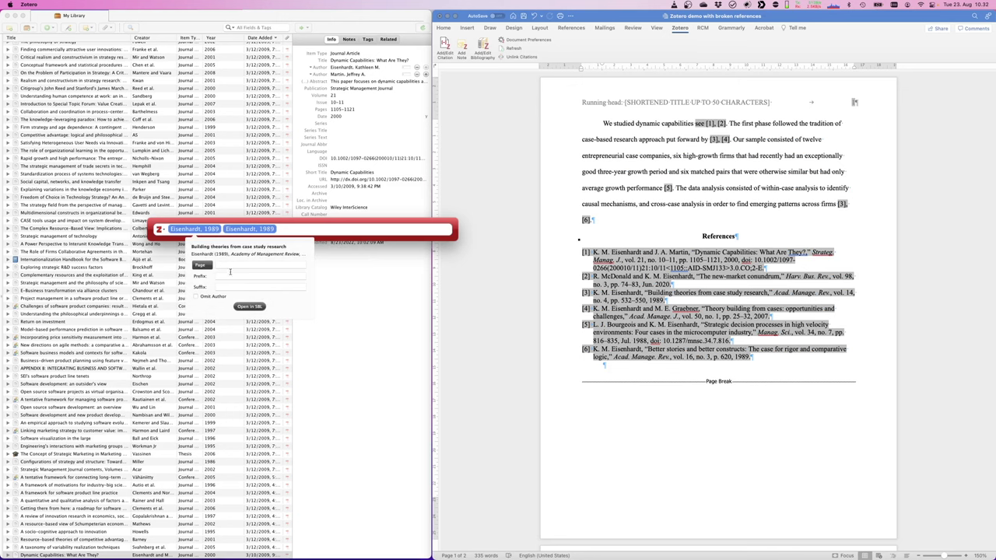
left_click(286, 231)
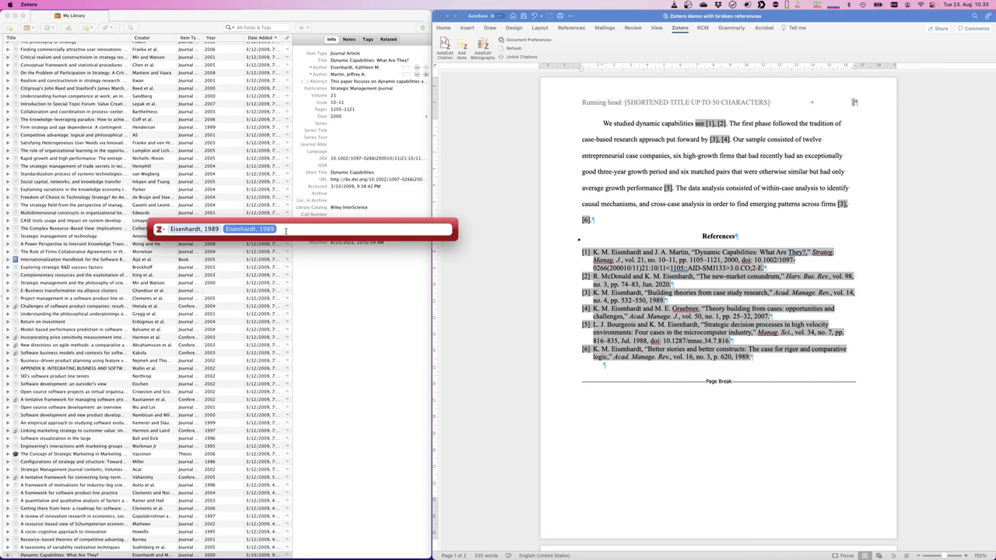
key("Return")
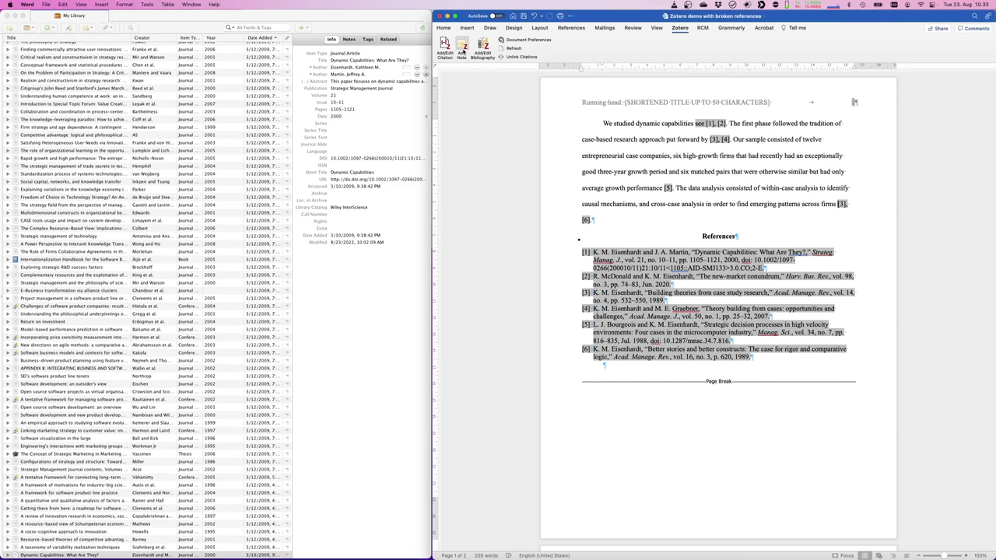
Change the document's citation style to American Psychological Association (APA) 7th edition.
left_click(527, 40)
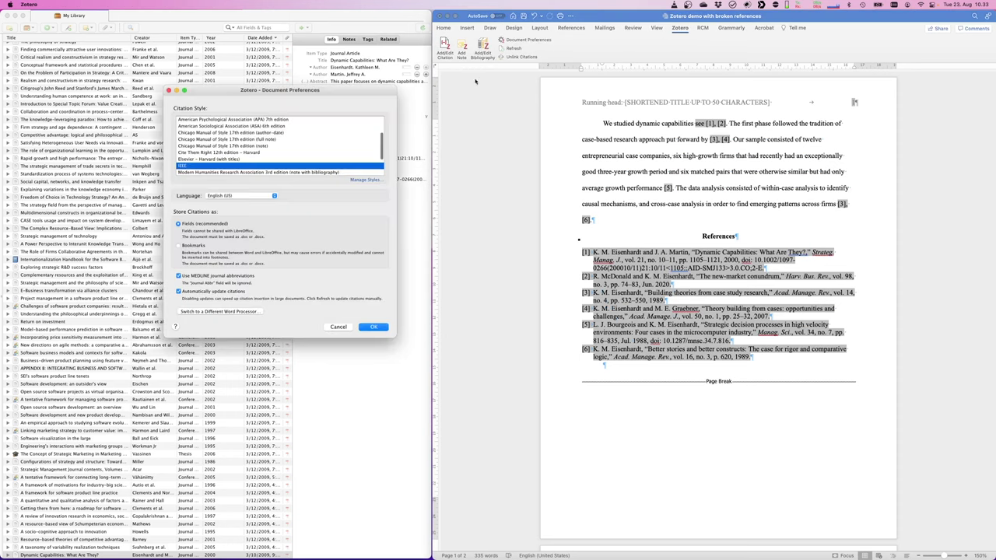
left_click(277, 120)
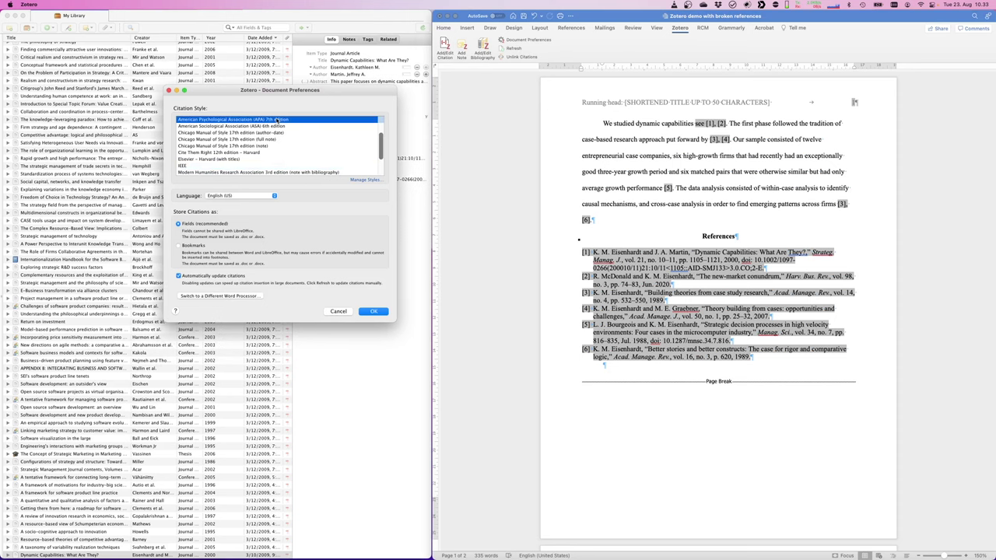
left_click(373, 311)
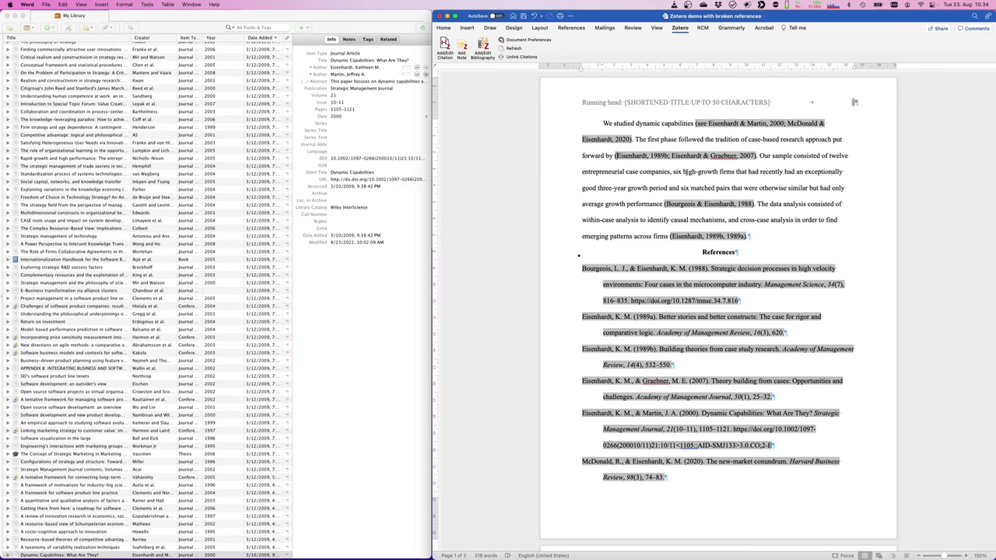
Insert the cited author's surname as running text between "forward by" and the citation that follows it, and select the inserted word.
type("Eisenhar")
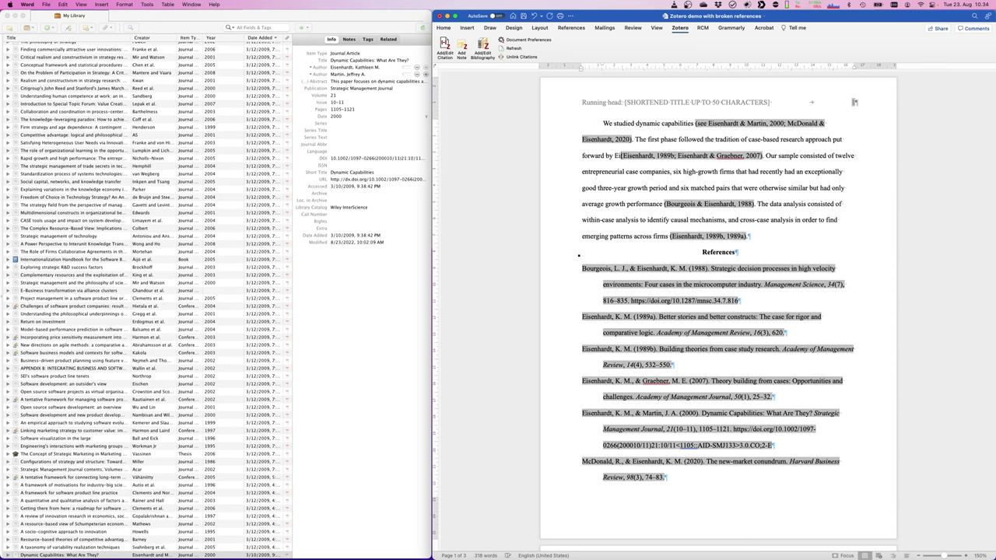
type("dt")
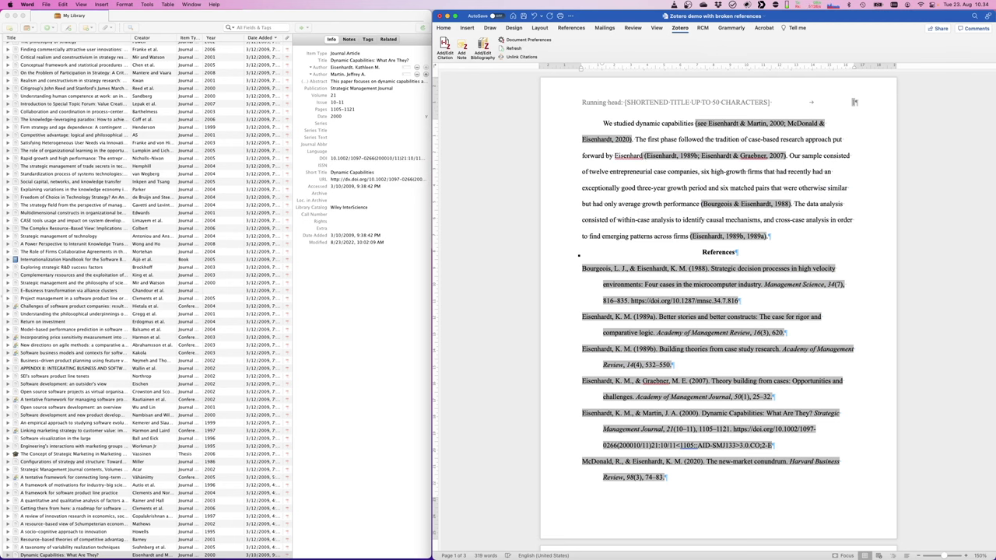
key("shift+Left")
key("shift+Left")
key("shift+Left")
key("shift+Left")
key("shift+Left")
key("shift+Left")
key("shift+Left")
key("shift+Left")
key("shift+Left")
key("shift+Left")
key("shift+Left")
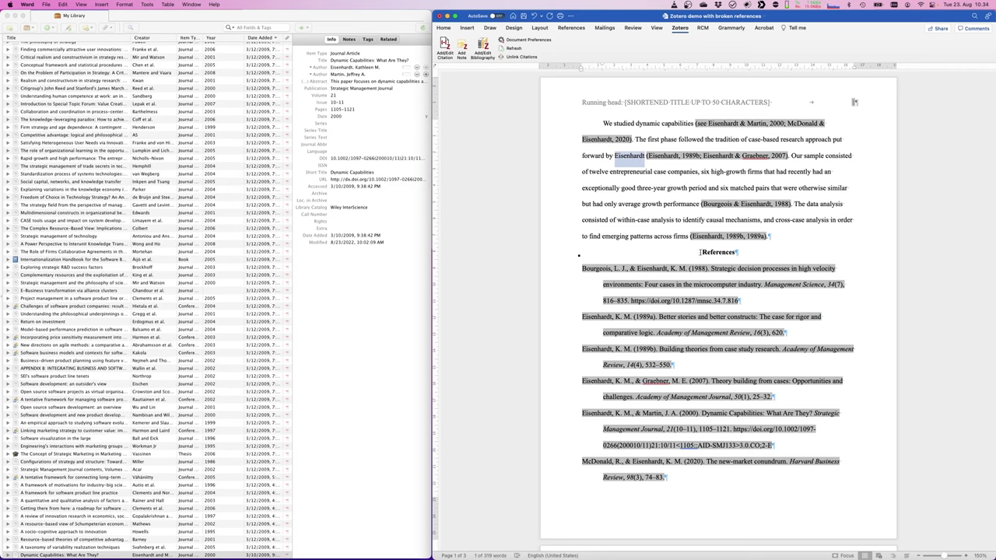
Open the "Dynamic Capabilities: What Are They?" source of the paragraph's first citation in My Library.
left_click_drag(702, 412, 810, 407)
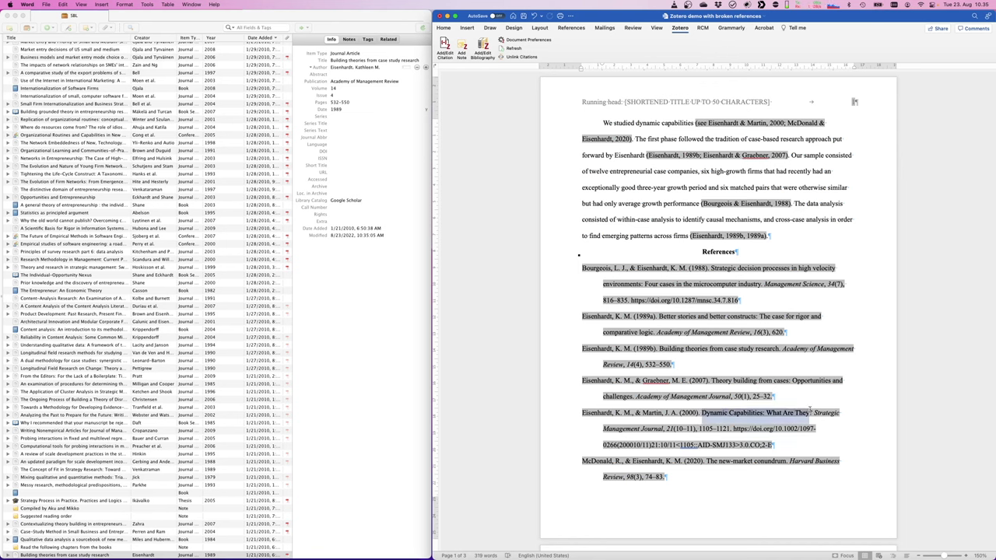
left_click(756, 123)
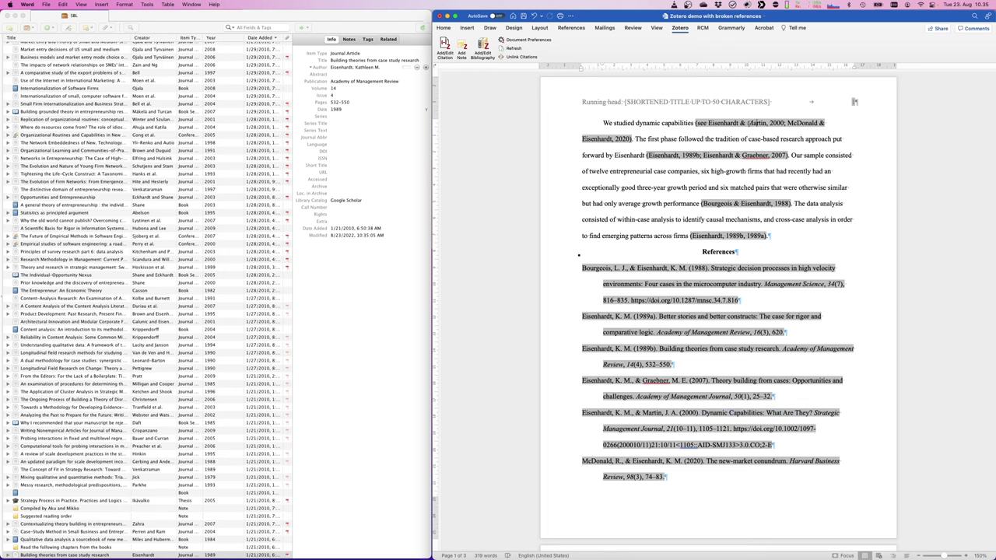
left_click(449, 53)
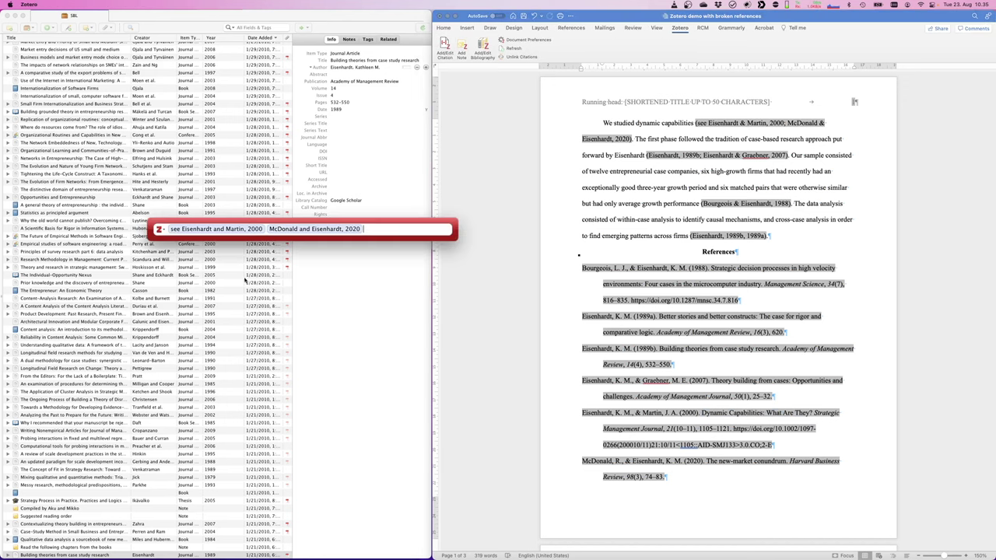
left_click(256, 228)
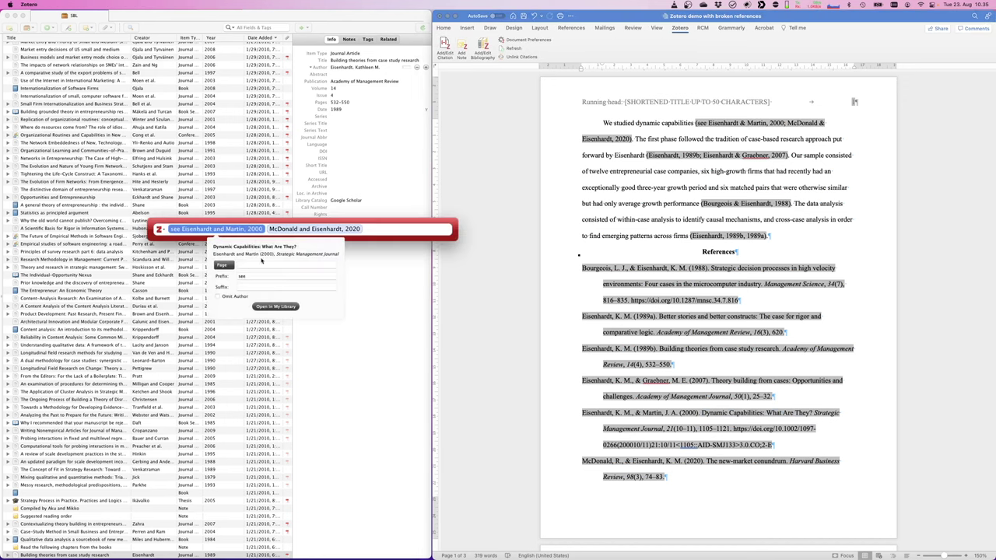
left_click(276, 306)
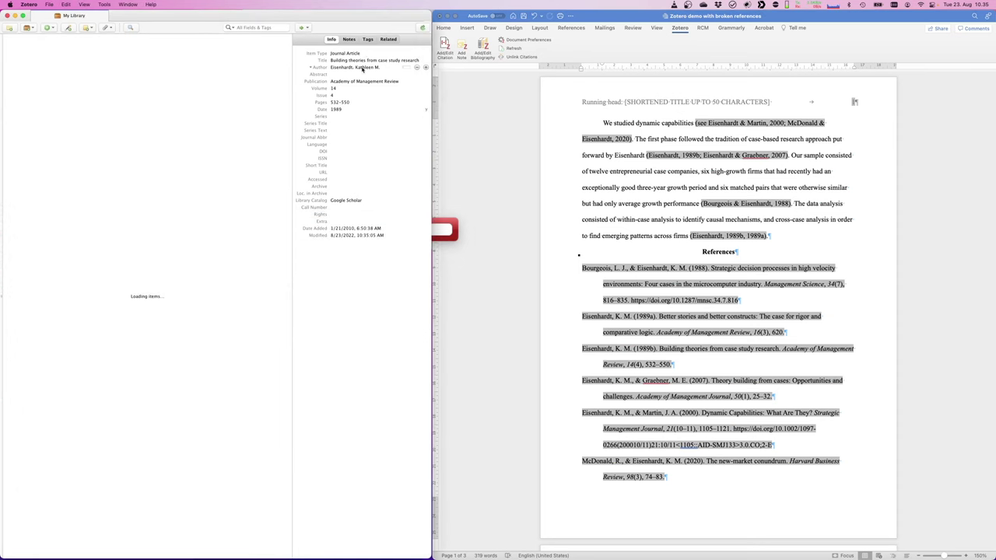
Convert the article's title to sentence case with a capital after the colon: "Dynamic capabilities: What are they?".
right_click(384, 62)
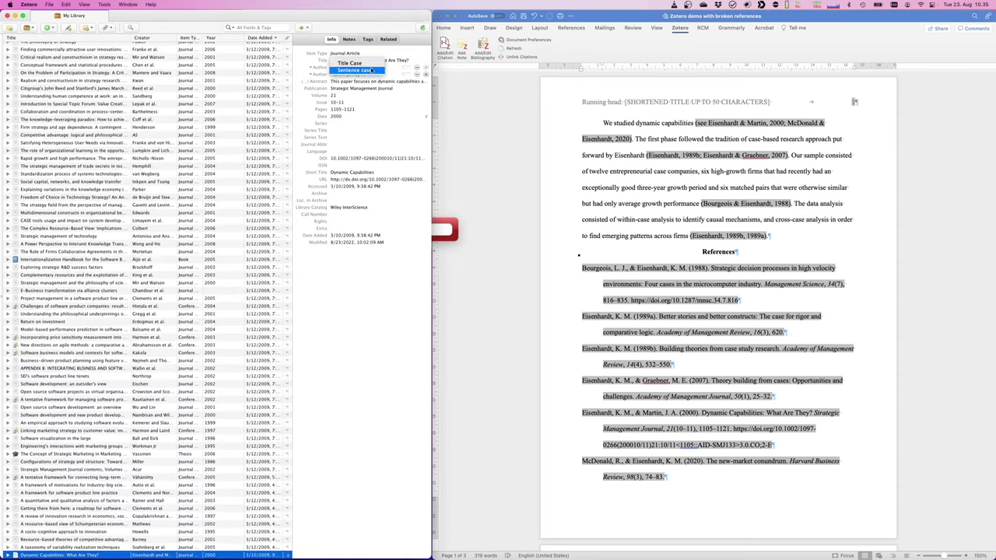
left_click(371, 65)
right_click(377, 62)
left_click(375, 72)
left_click(377, 61)
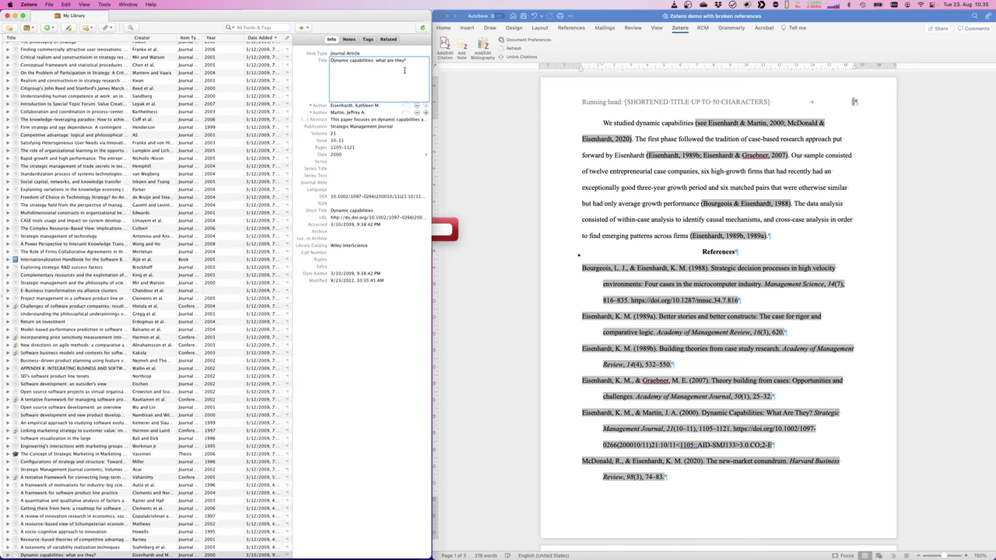
key("BackSpace")
type("W")
key("Return")
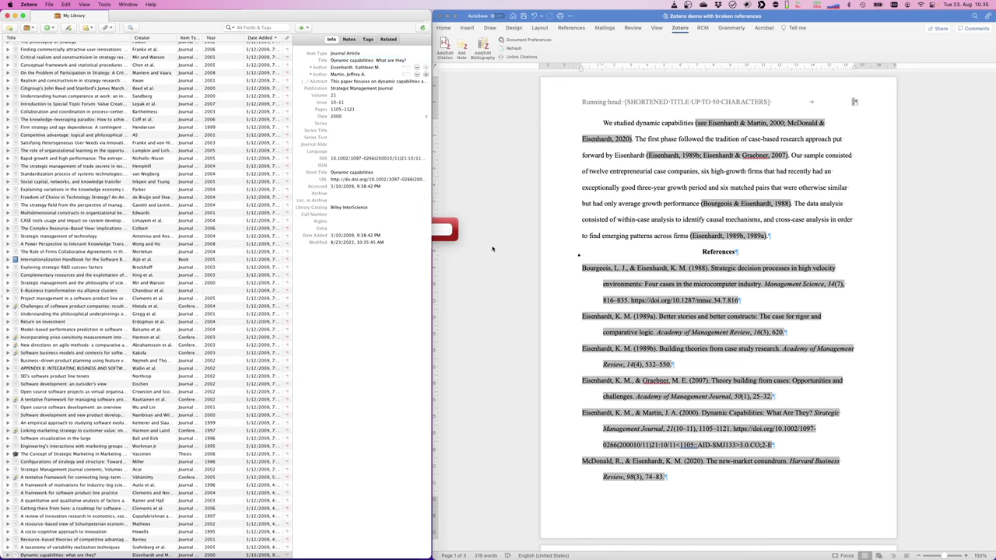
Accept the open first citation and refresh the document's citations and bibliography with the corrected title.
left_click(445, 230)
key("Return")
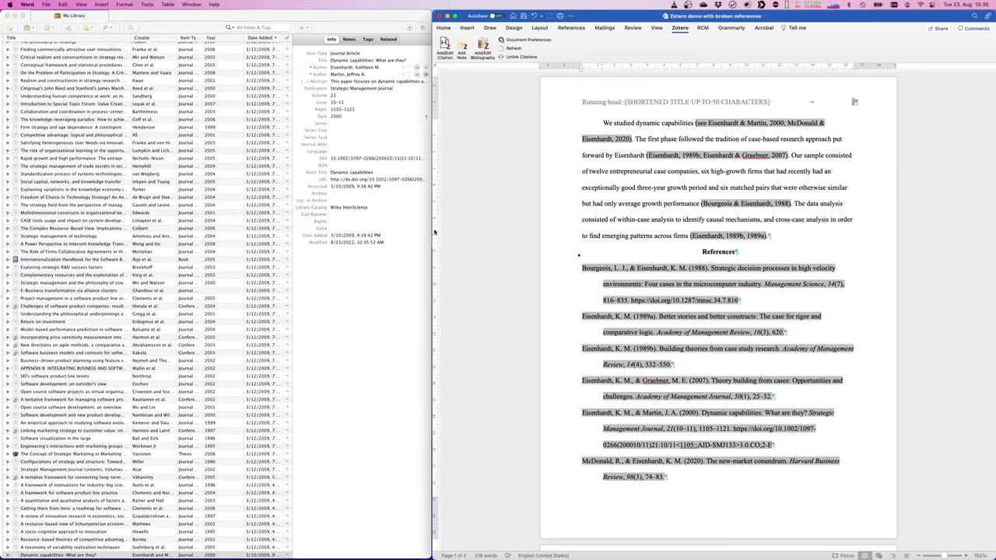
left_click(513, 48)
Review the citations and reference list against the six-point workflow list on the document's last page.
scroll(584, 103, "down", 5)
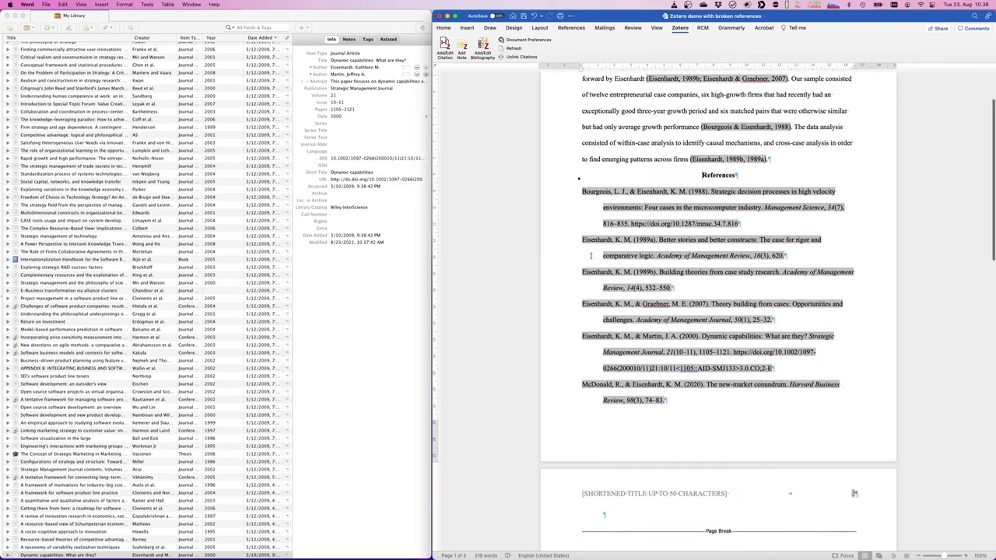
scroll(591, 255, "down", 6)
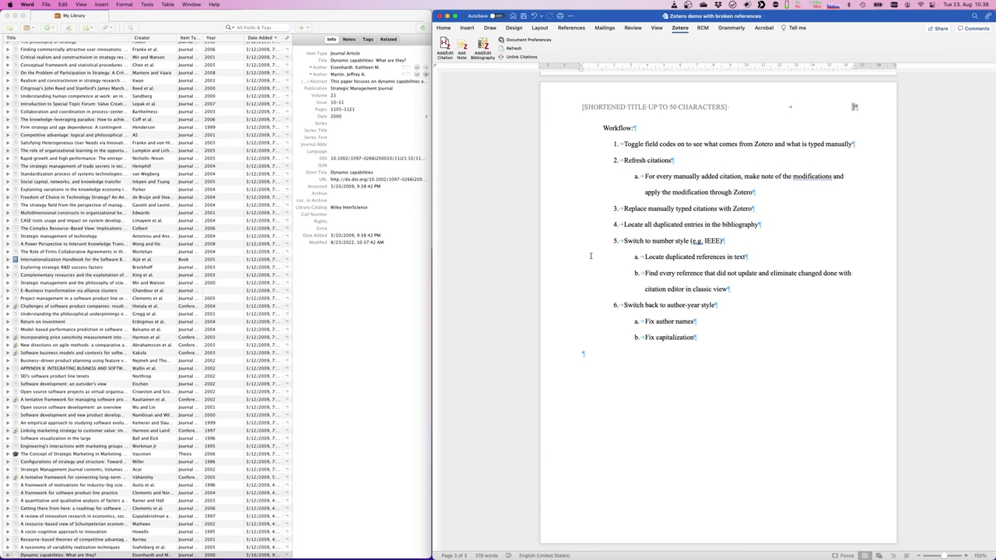
scroll(591, 257, "up", 10)
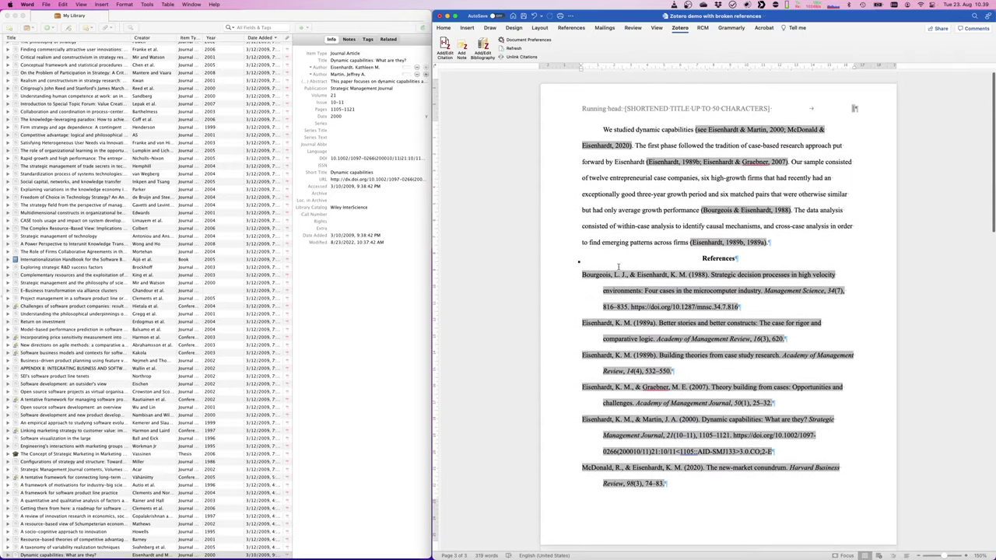
left_click(699, 126)
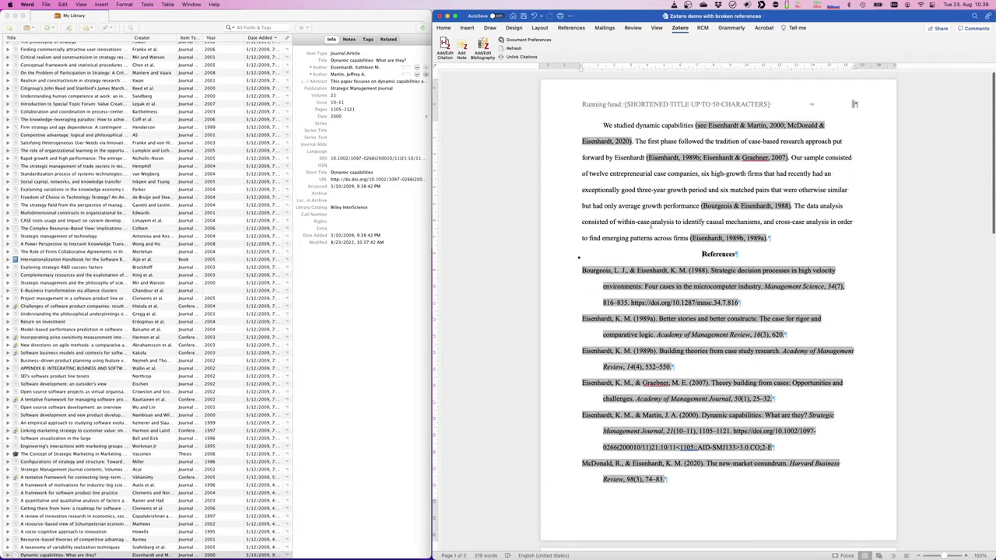
scroll(652, 225, "down", 10)
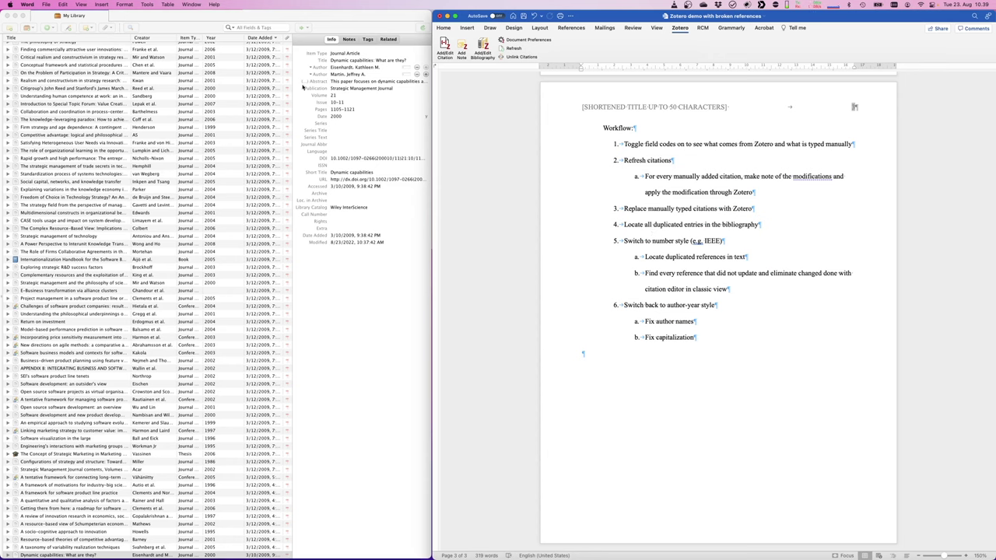
left_click(364, 67)
left_click(565, 296)
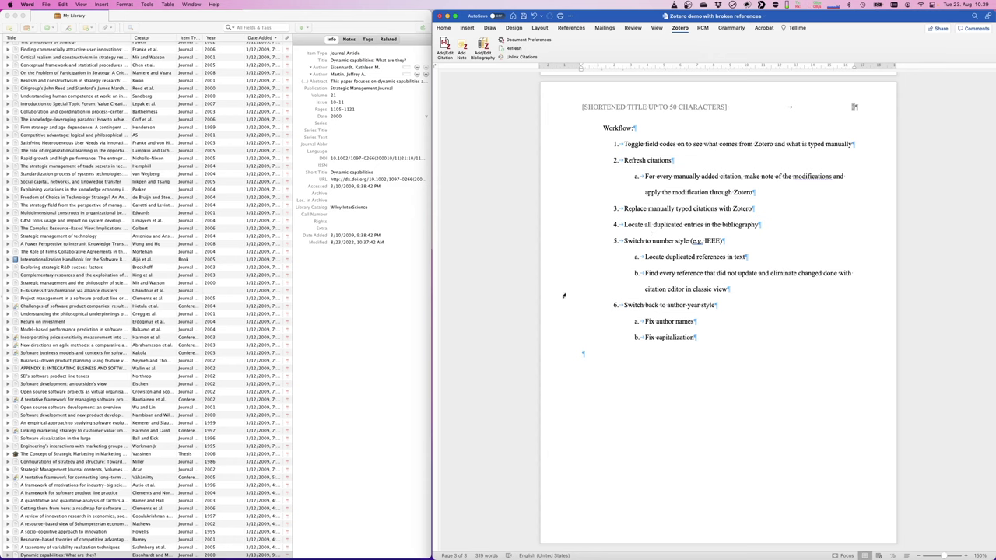